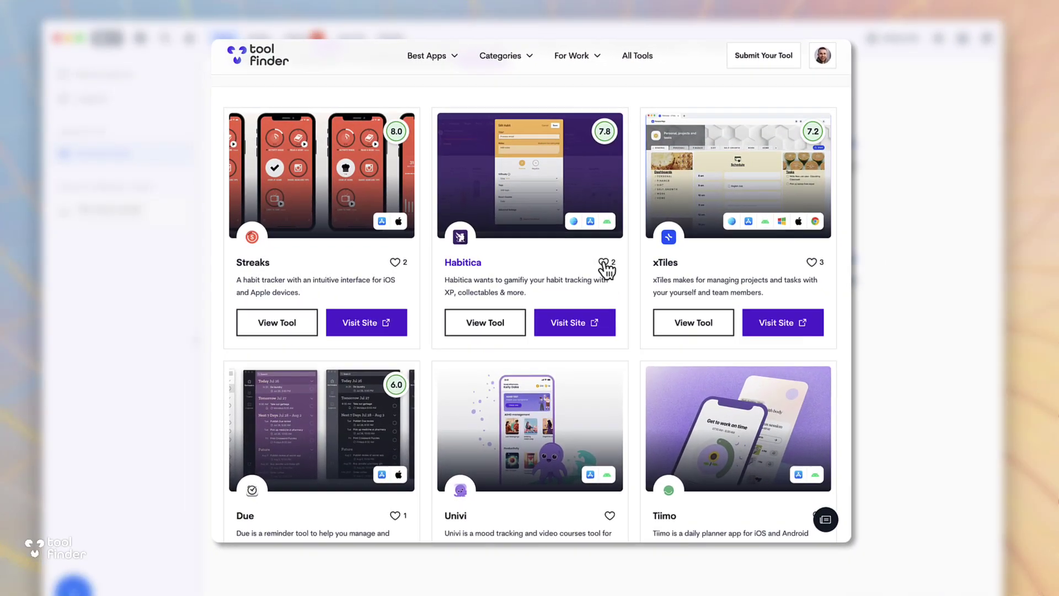
Scroll the Tool Finder habit tracker listings past Streaks, Habitica and xTiles to the bottom results.
scroll(620, 333, "down", 4)
scroll(623, 326, "down", 9)
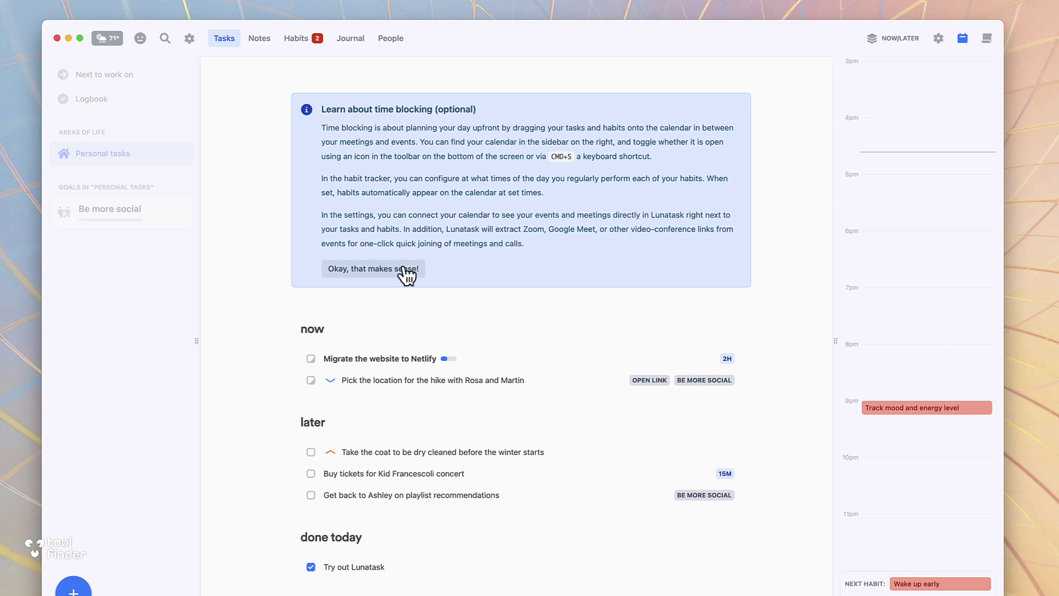
Dismiss the explainers and time-block the Netlify migration on today's calendar timeline.
left_click(407, 270)
left_click(409, 240)
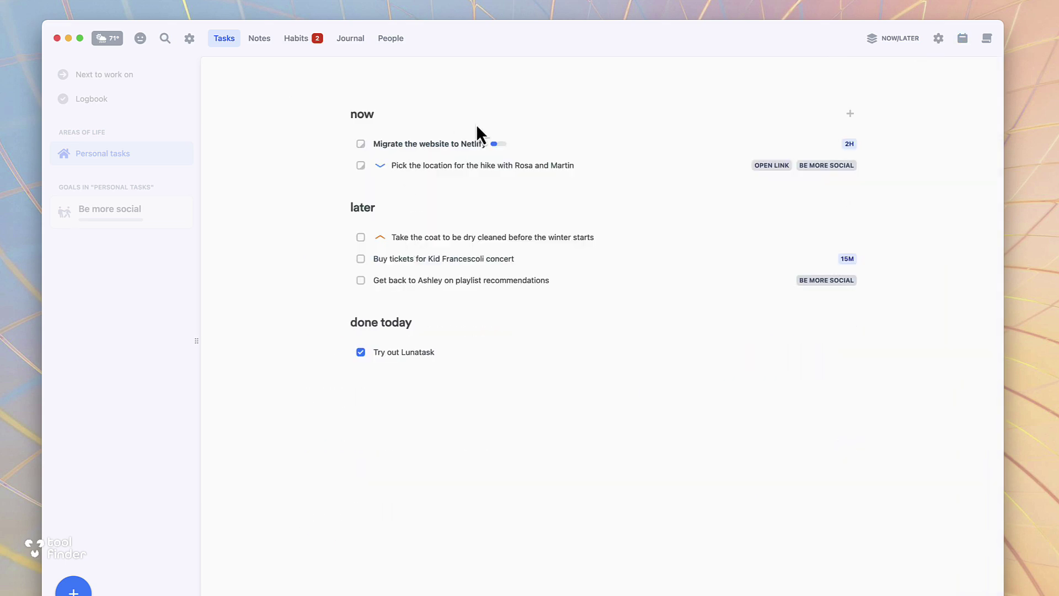
left_click(963, 38)
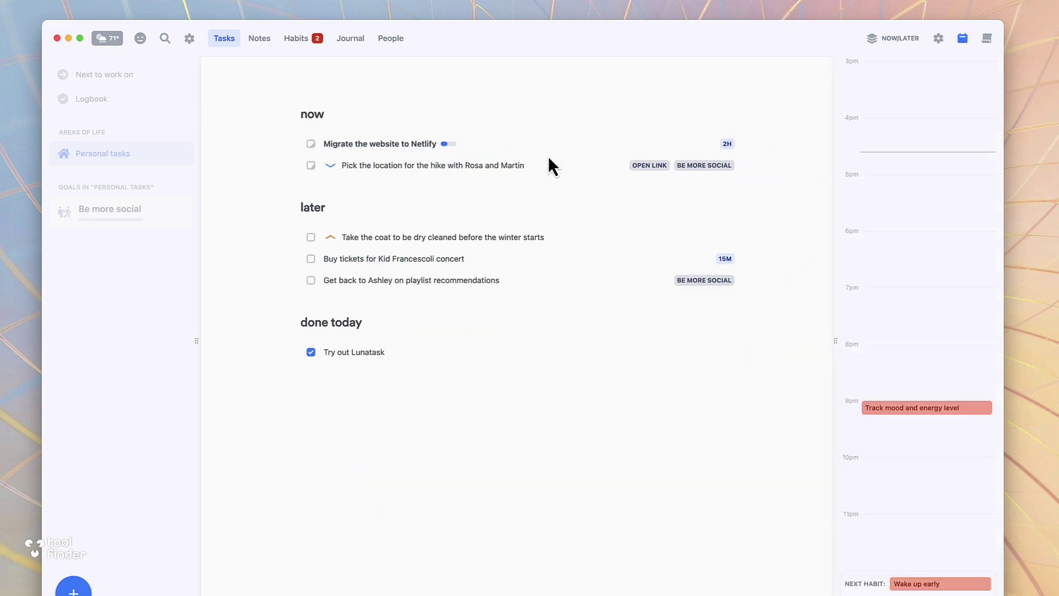
left_click_drag(487, 148, 900, 166)
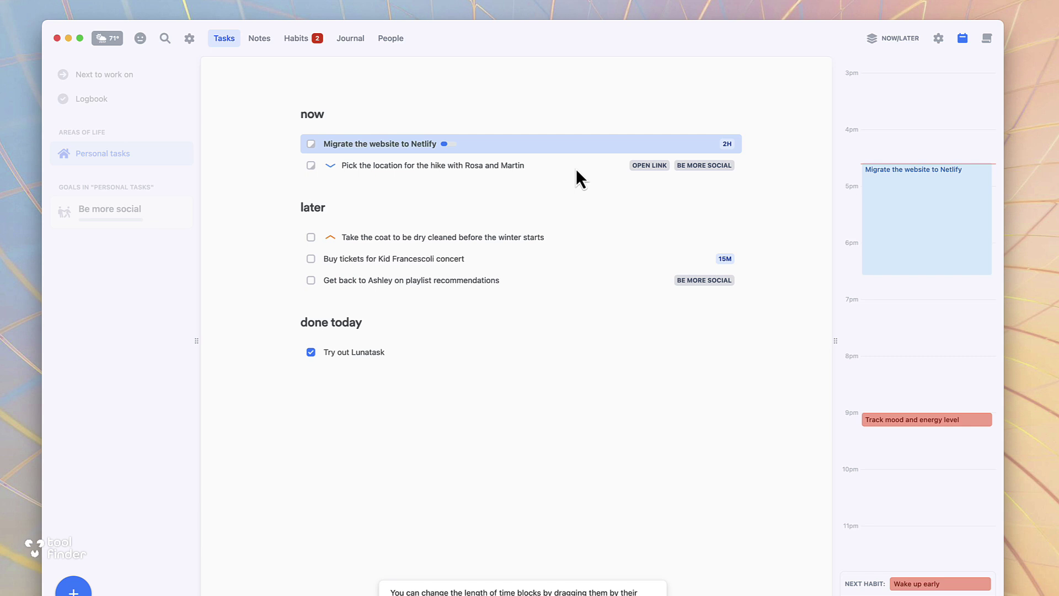
View the Next to work on overview and check off the hike-location task.
left_click(182, 77)
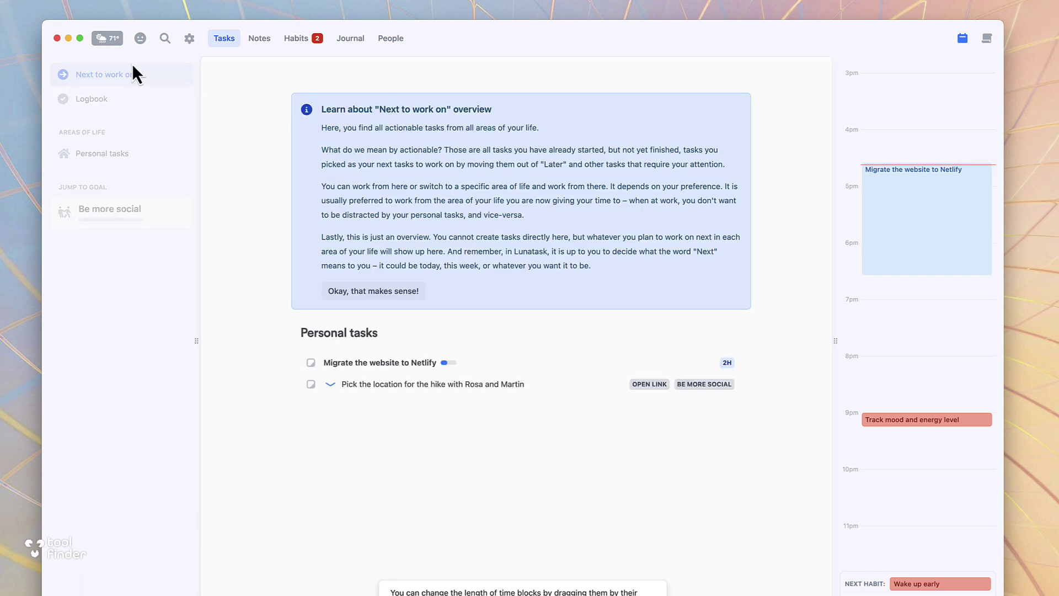
left_click(388, 298)
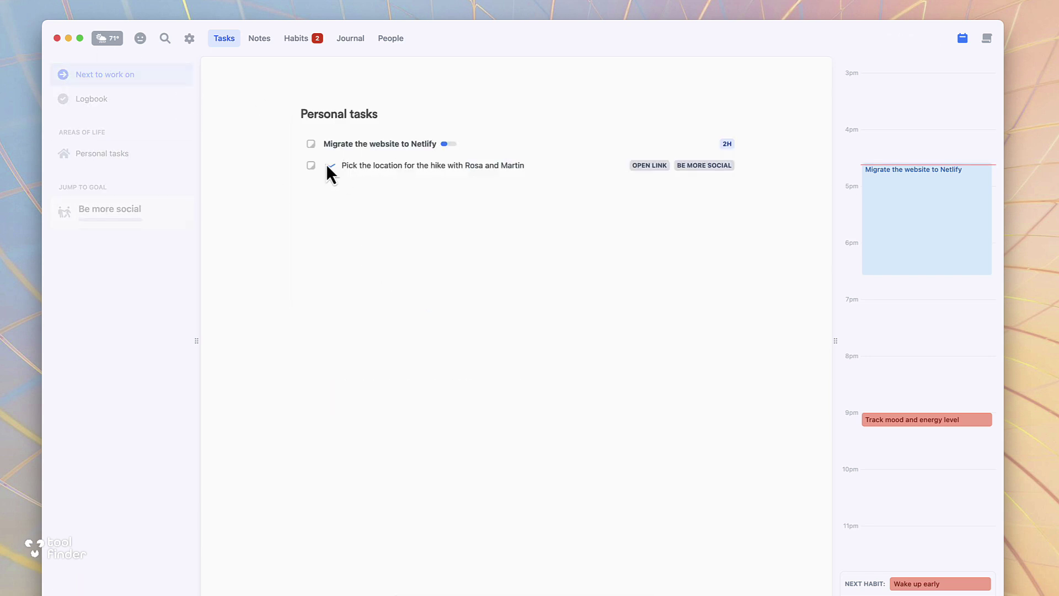
left_click(373, 165)
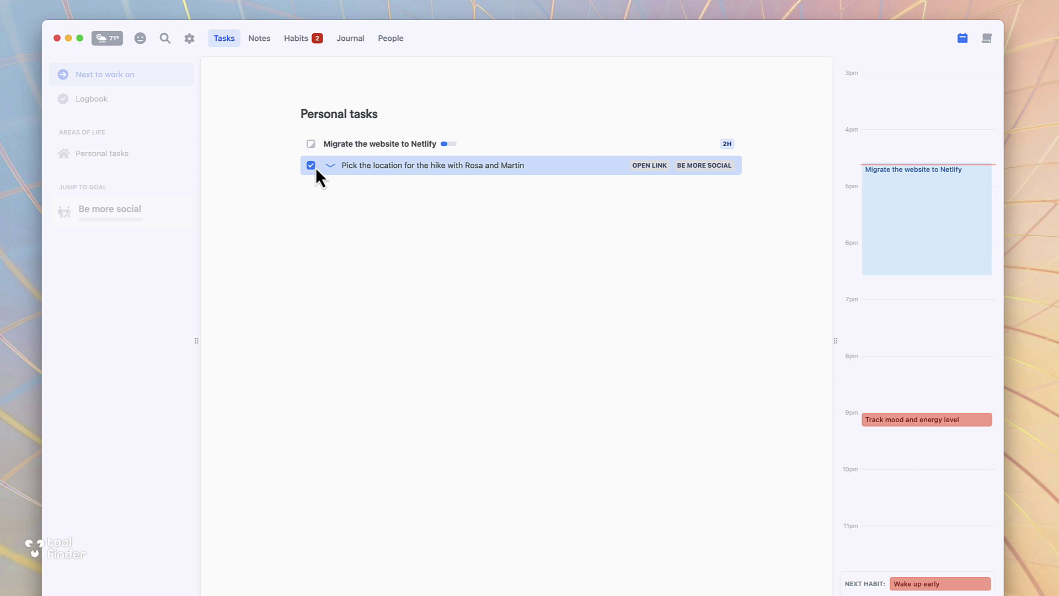
Set the Netlify migration task to High priority.
left_click(345, 145)
right_click(346, 148)
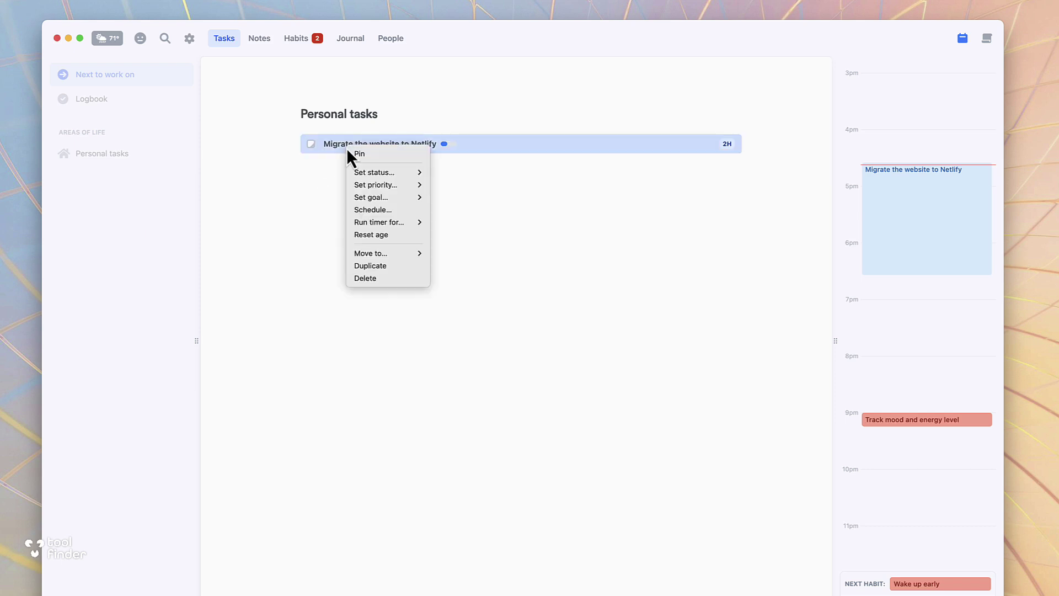
mouse_move(385, 184)
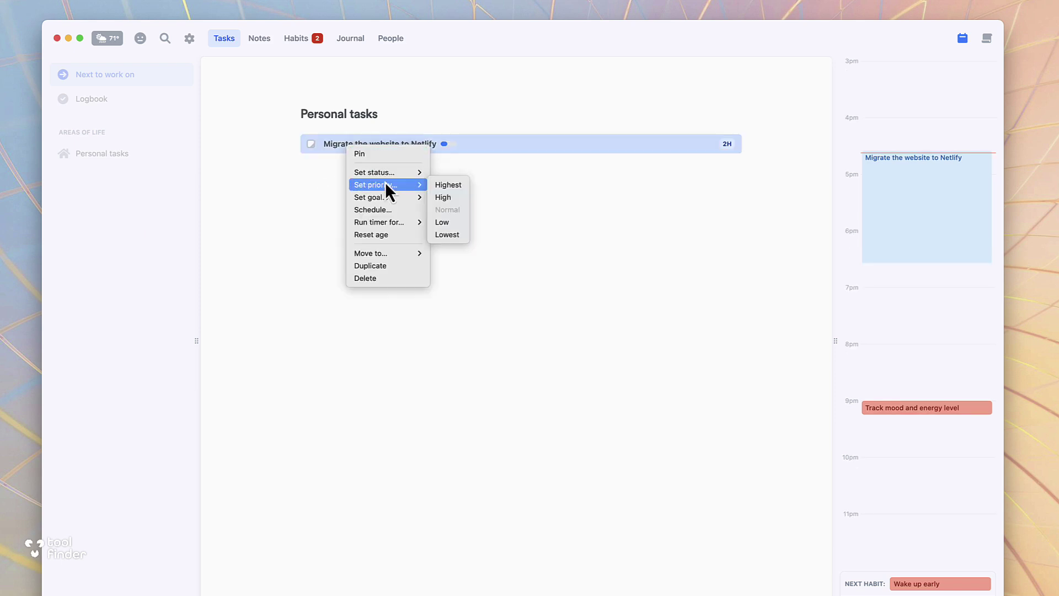
left_click(444, 197)
Pin the Netlify task and start a 15-minute focus timer on it.
left_click(465, 145)
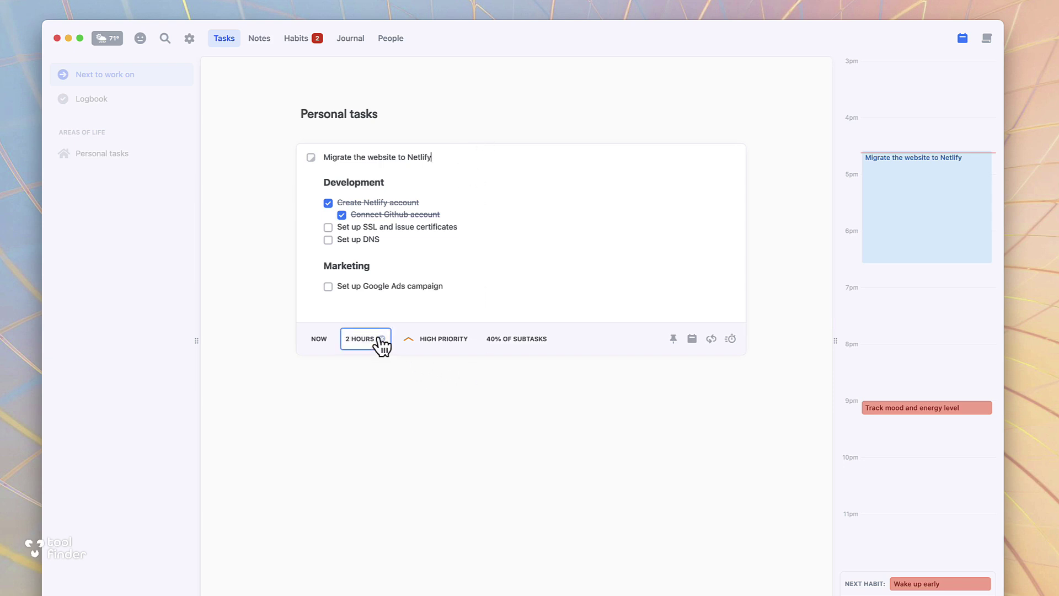
left_click(673, 339)
left_click(692, 339)
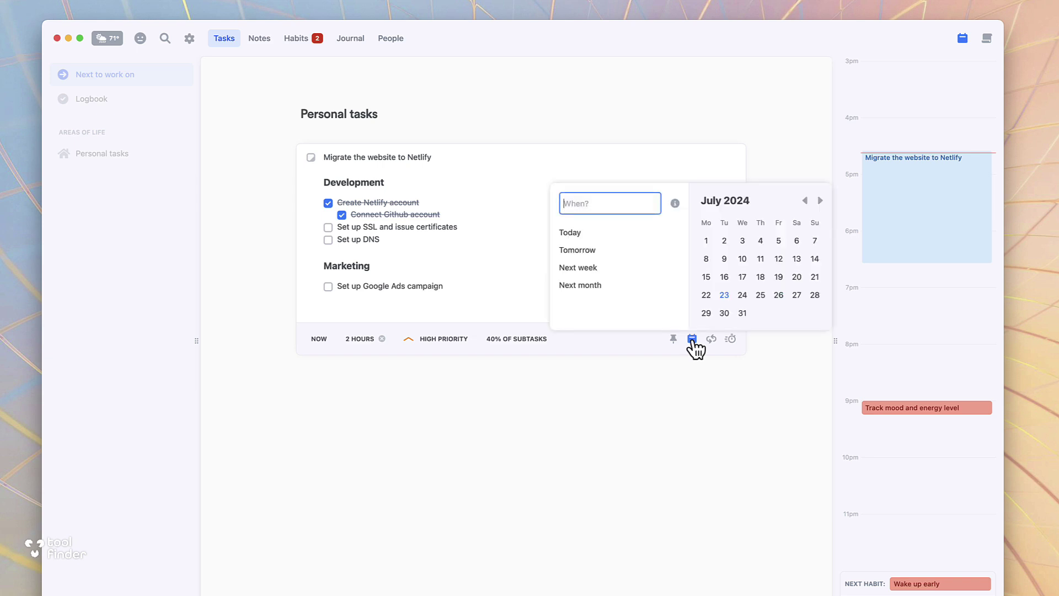
left_click(711, 339)
key("Escape")
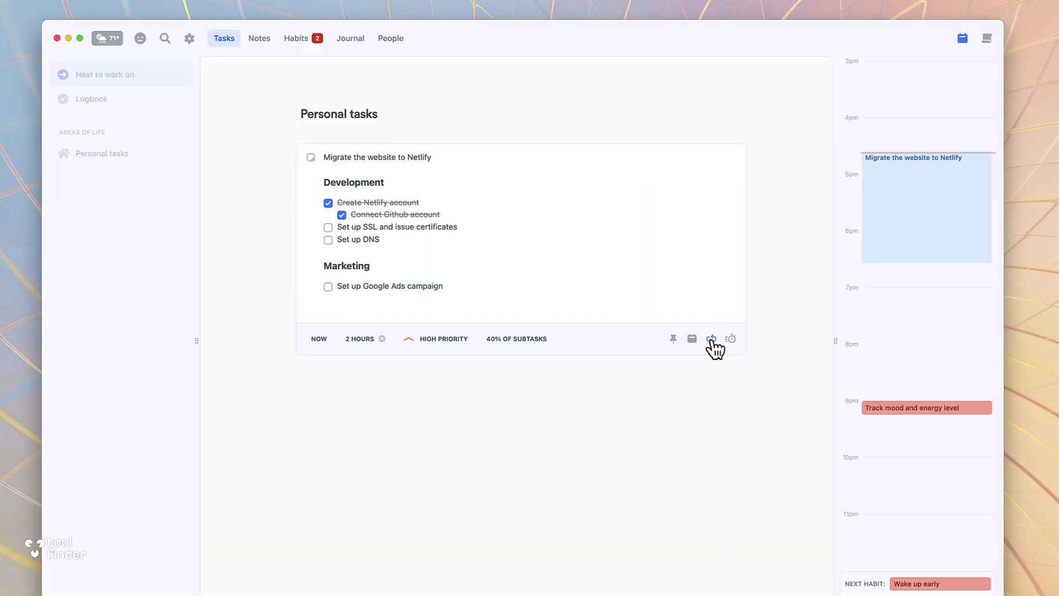
left_click(731, 339)
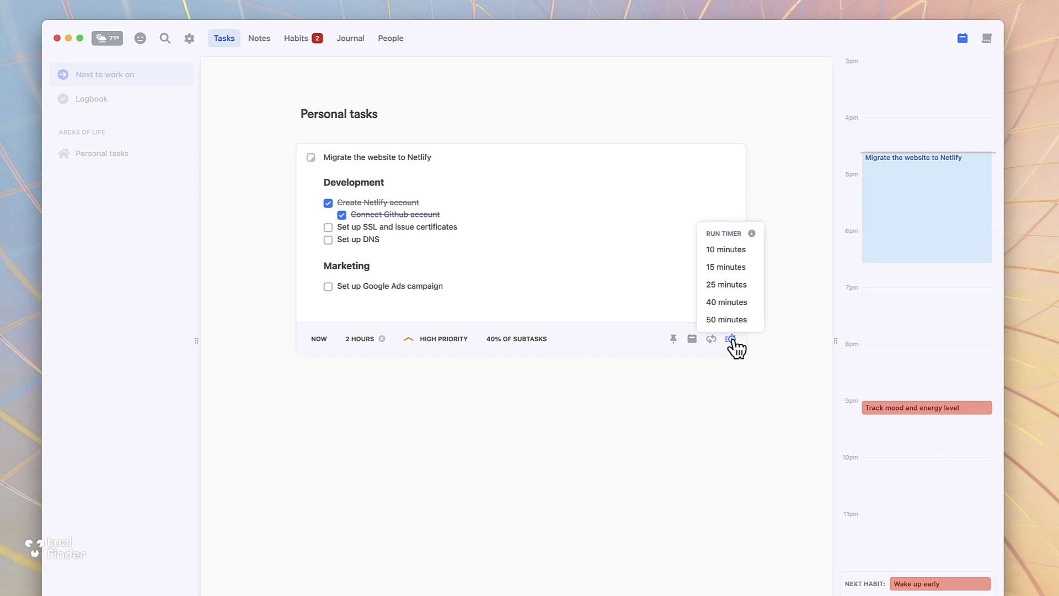
left_click(734, 268)
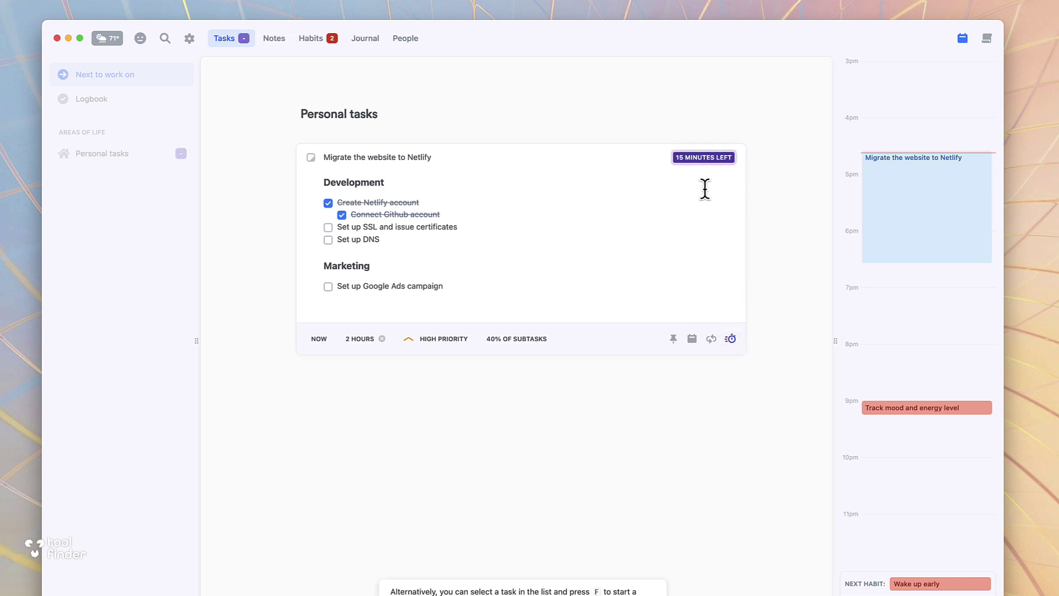
left_click(699, 389)
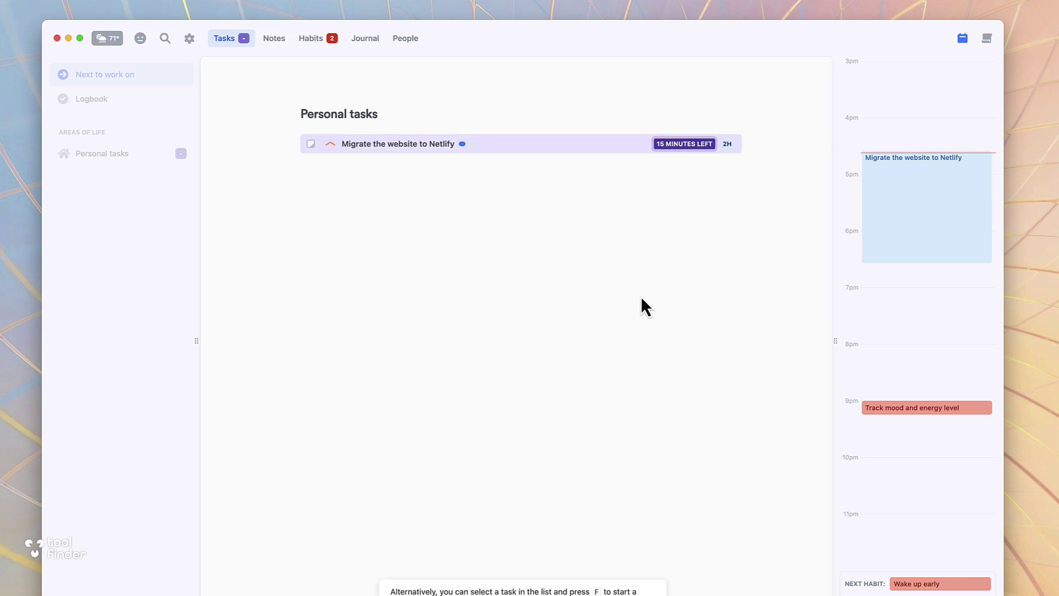
Reopen the Netlify task's details and bring up its status choices.
double_click(464, 145)
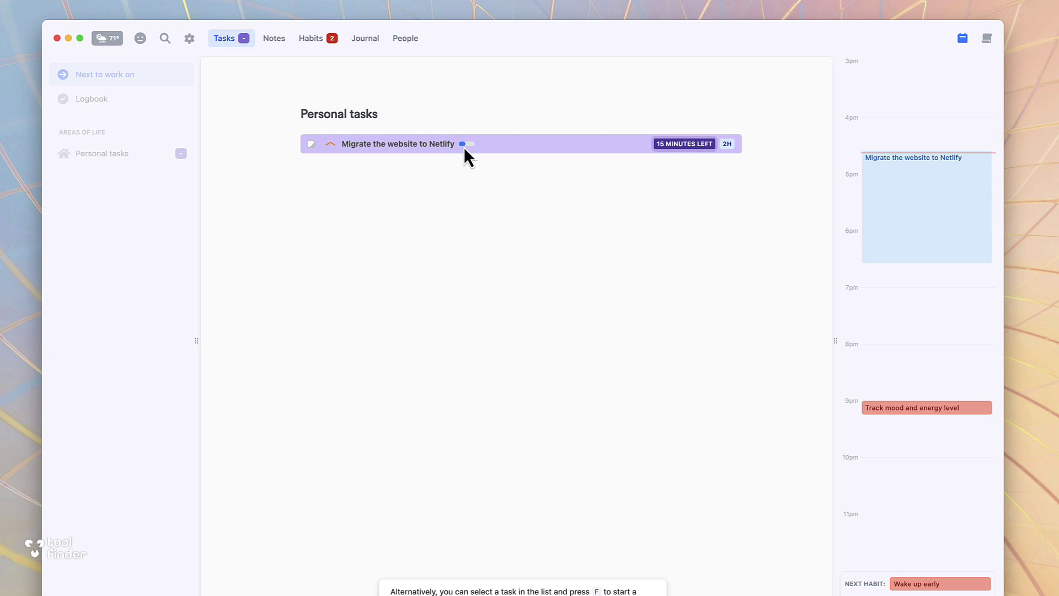
left_click(275, 237)
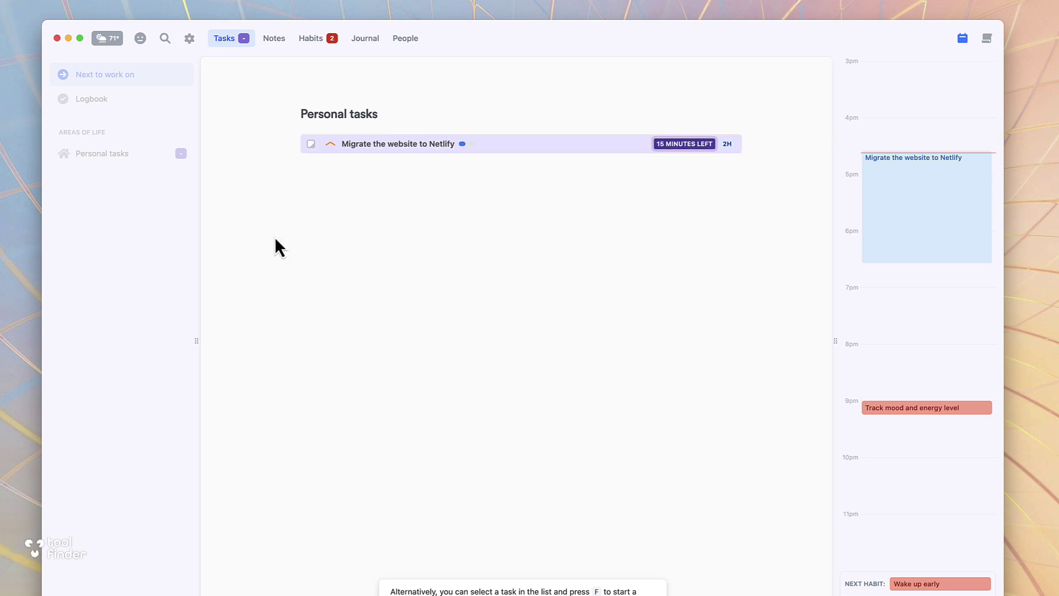
double_click(492, 149)
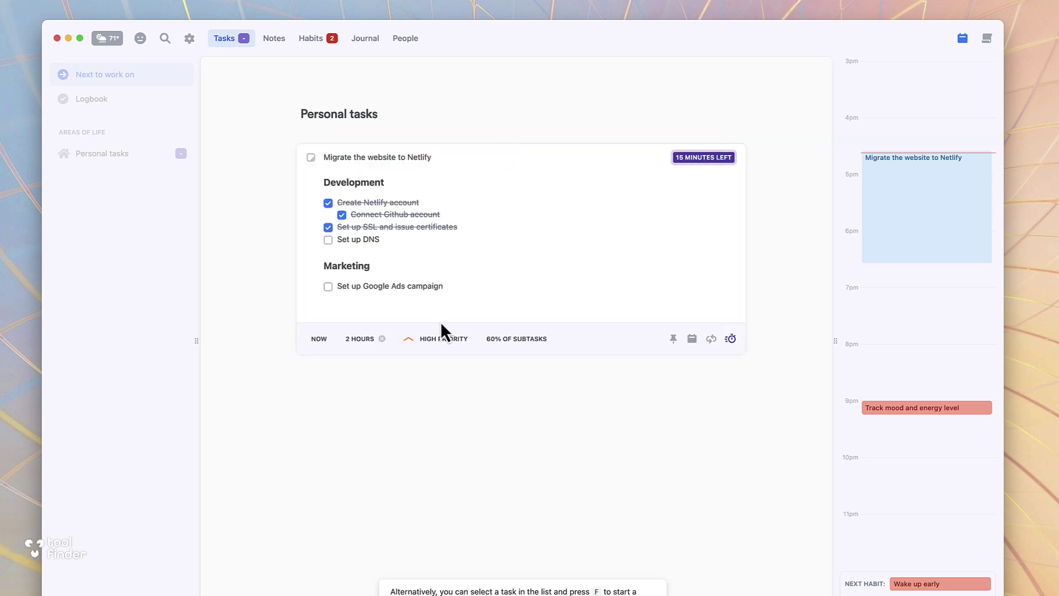
left_click(329, 340)
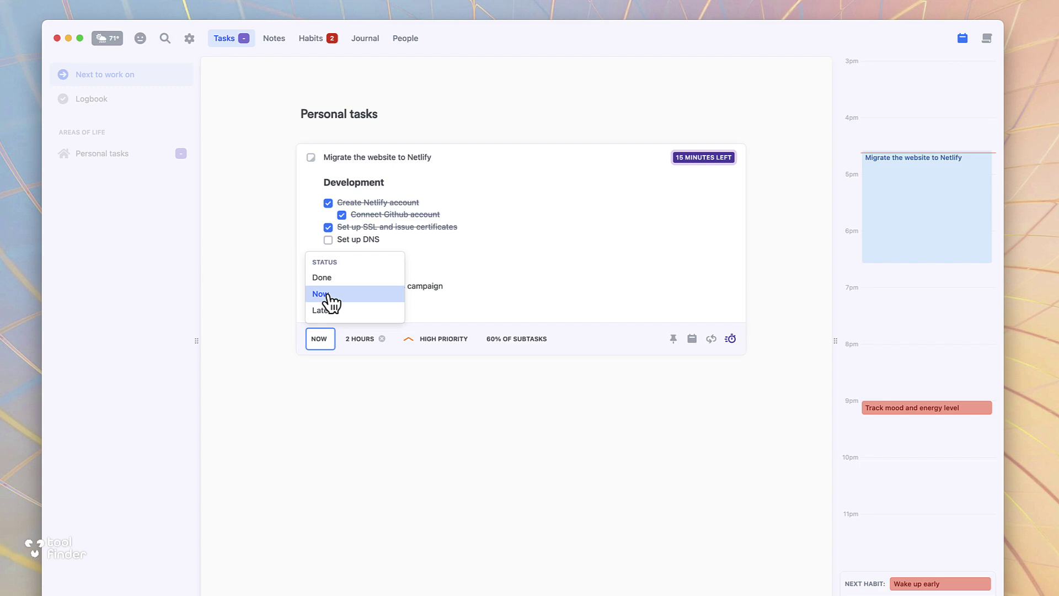
Move the Netlify task to Later and describe Run Marathon as 'Run a marathon locally'.
left_click(337, 312)
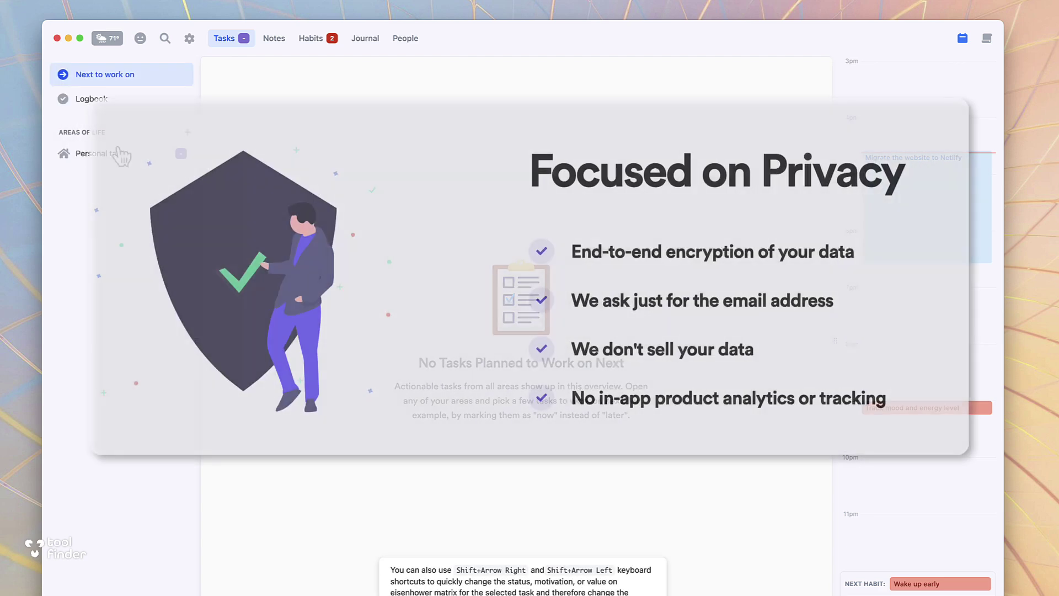
left_click(102, 154)
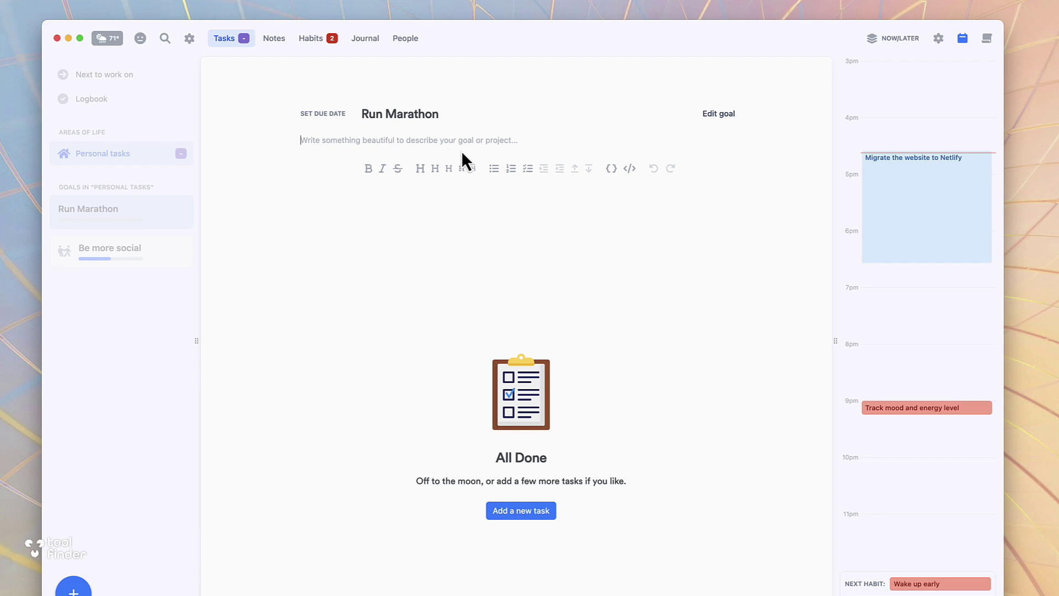
type("Run a mar")
type("athon l")
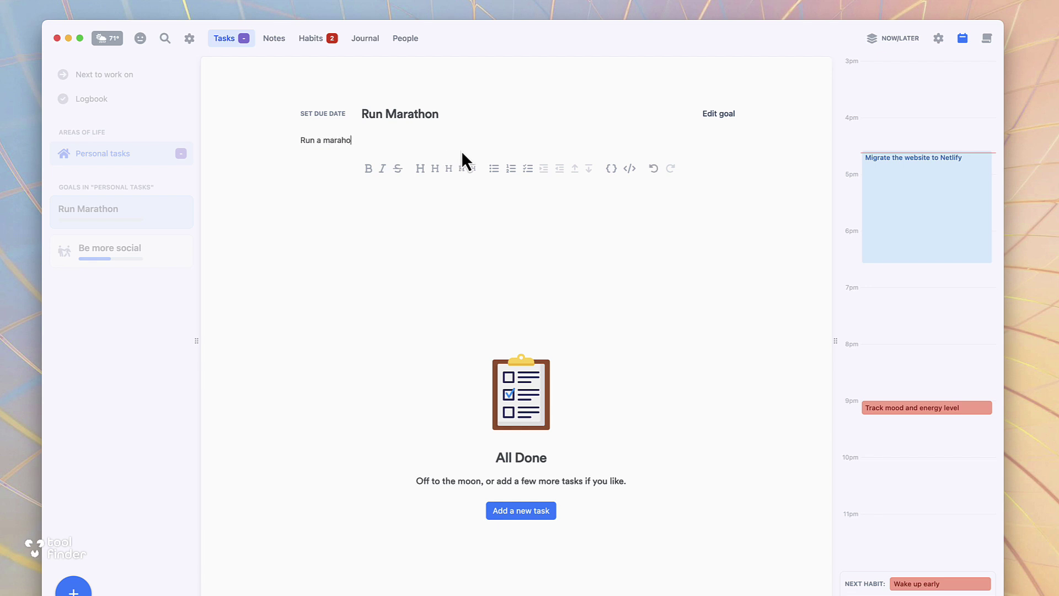
type("ocally")
key("Return")
Give the Run Marathon goal an end-of-year due date of Dec 31.
left_click(667, 230)
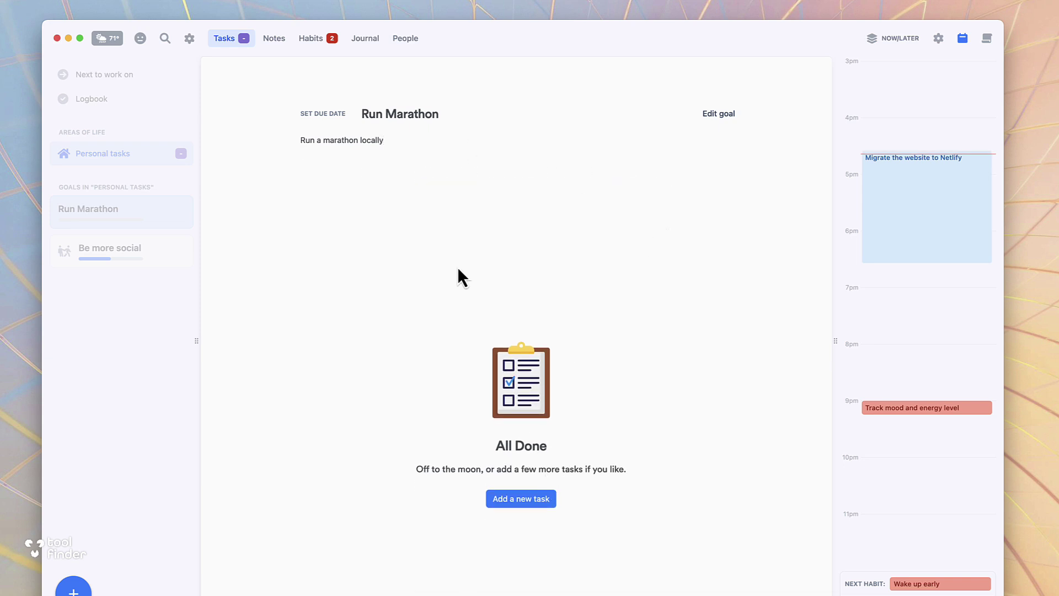
left_click(323, 113)
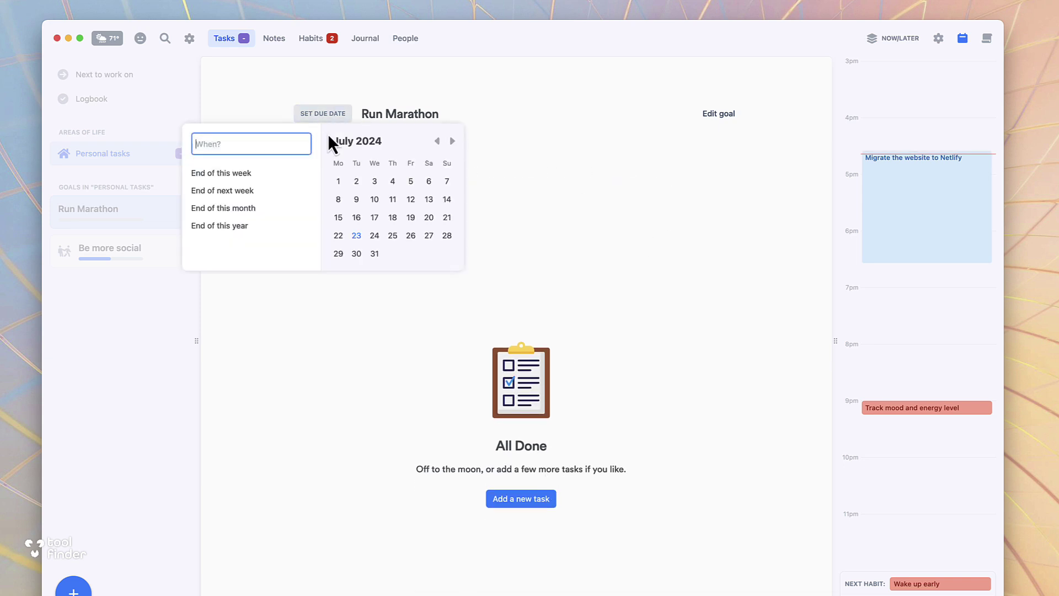
left_click(262, 229)
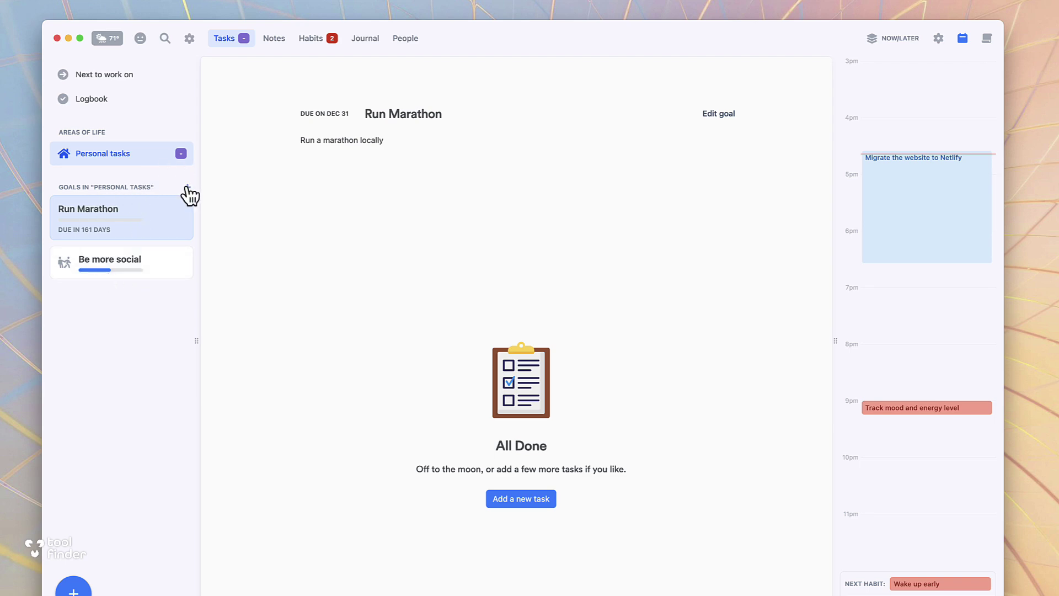
Create a new note titled 'Basic Note' in Notes and start adding a tag.
key("super+2")
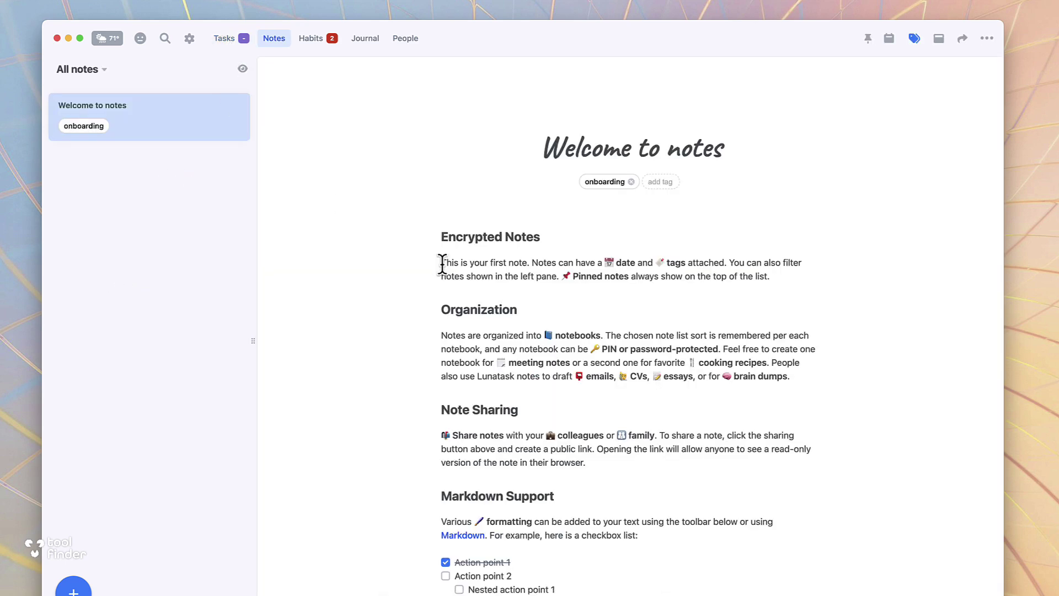
scroll(440, 262, "down", 3)
scroll(440, 262, "up", 3)
scroll(537, 372, "down", 3)
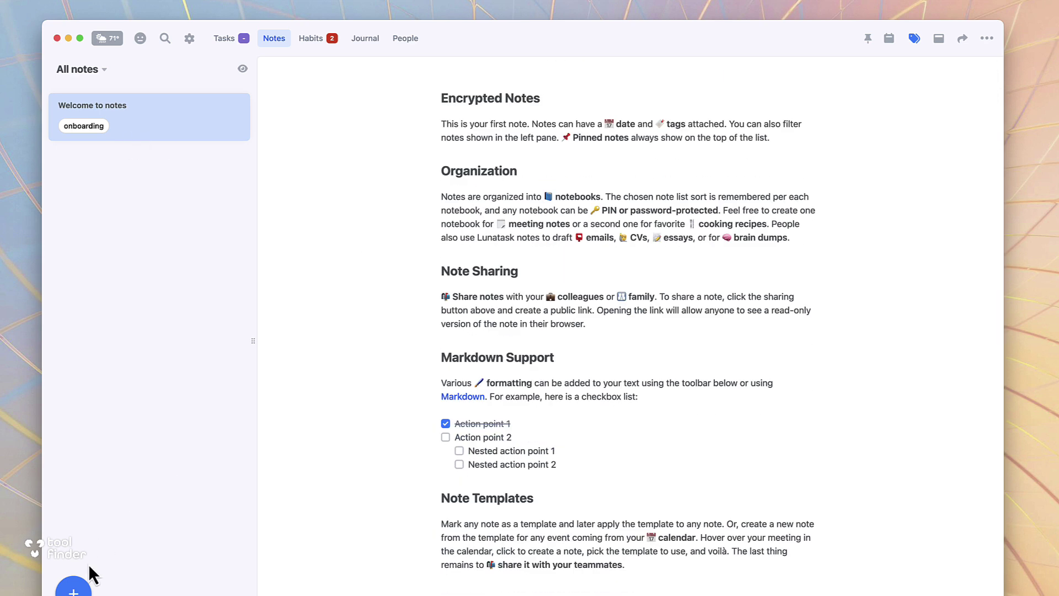
left_click(79, 588)
type("Basic Note")
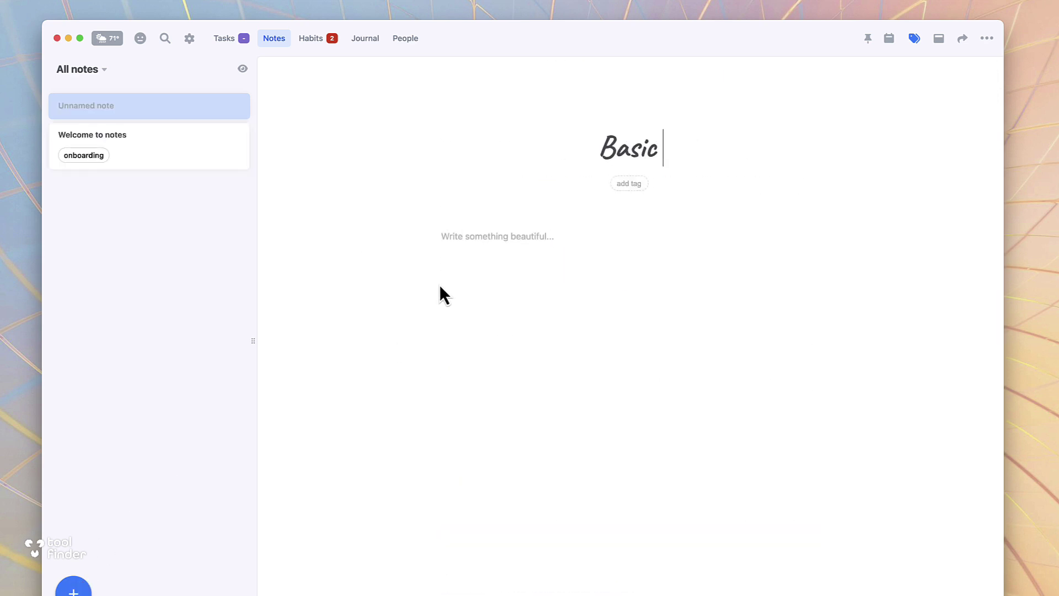
left_click(629, 184)
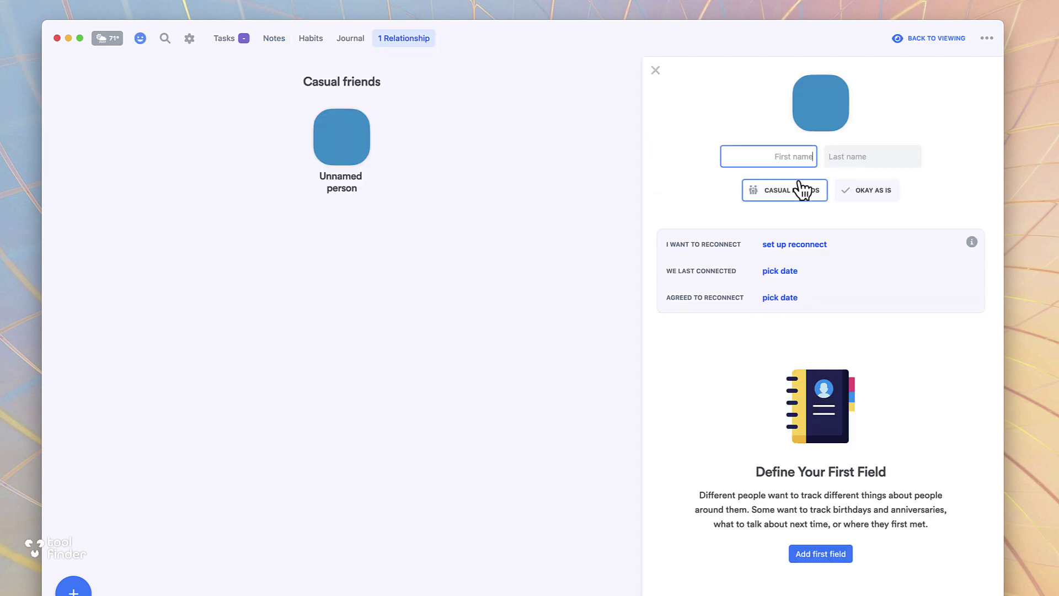
Enter the contact's first and last name and mark them as an acquaintance.
type("Bob")
key("Tab")
type("Bo")
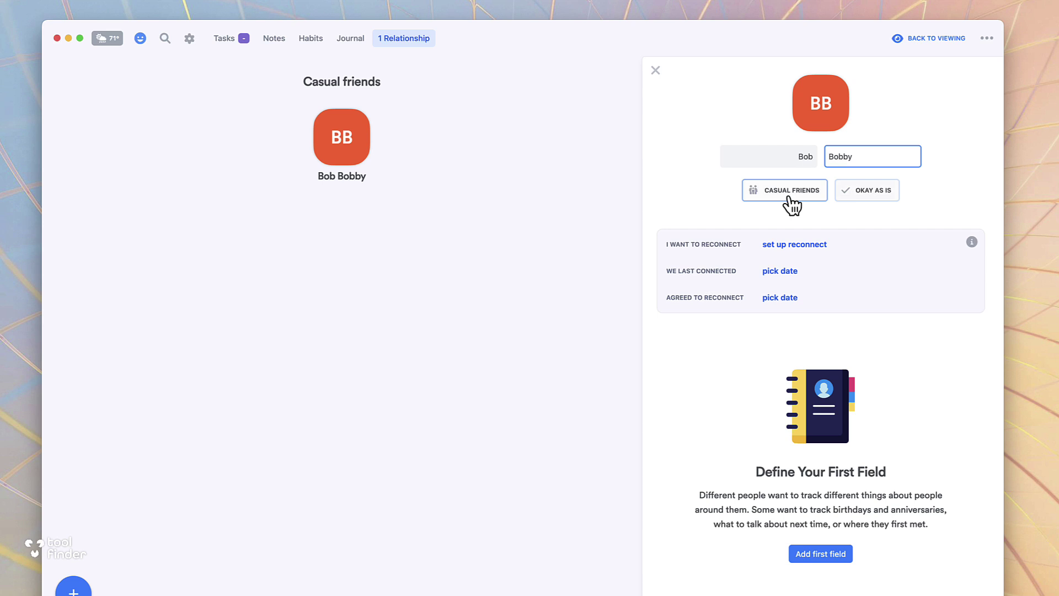
left_click(793, 199)
left_click(795, 426)
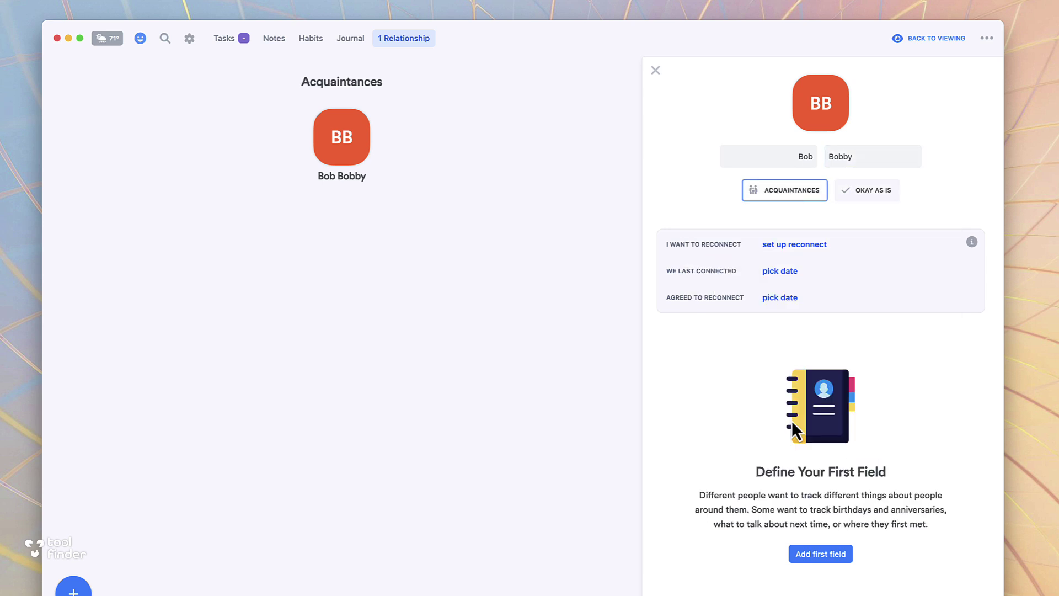
Begin today's journal entry, typing 'Tod'.
left_click(794, 247)
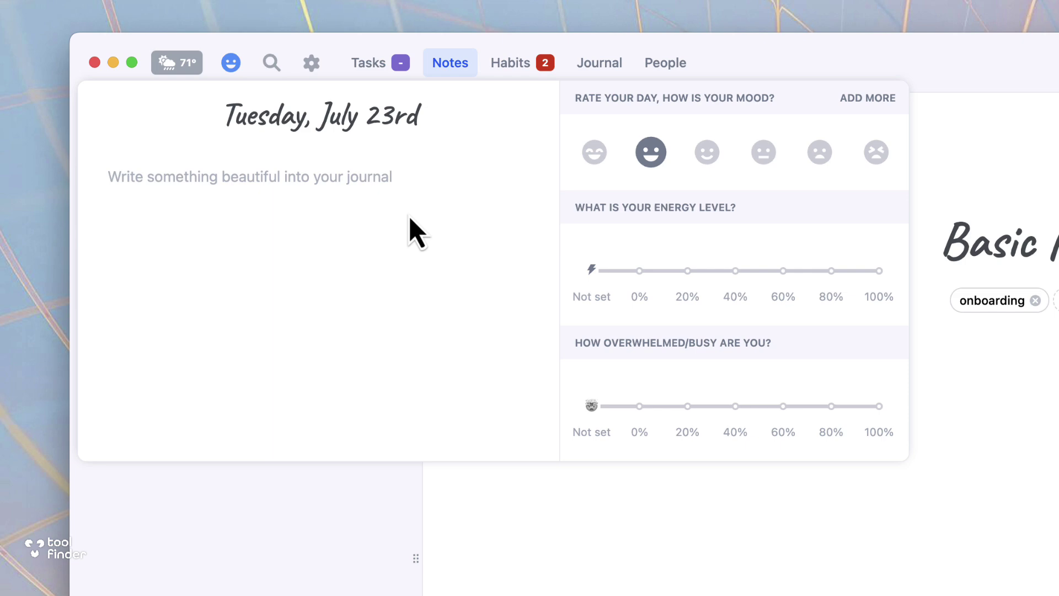
left_click(381, 180)
type("Today was good, less")
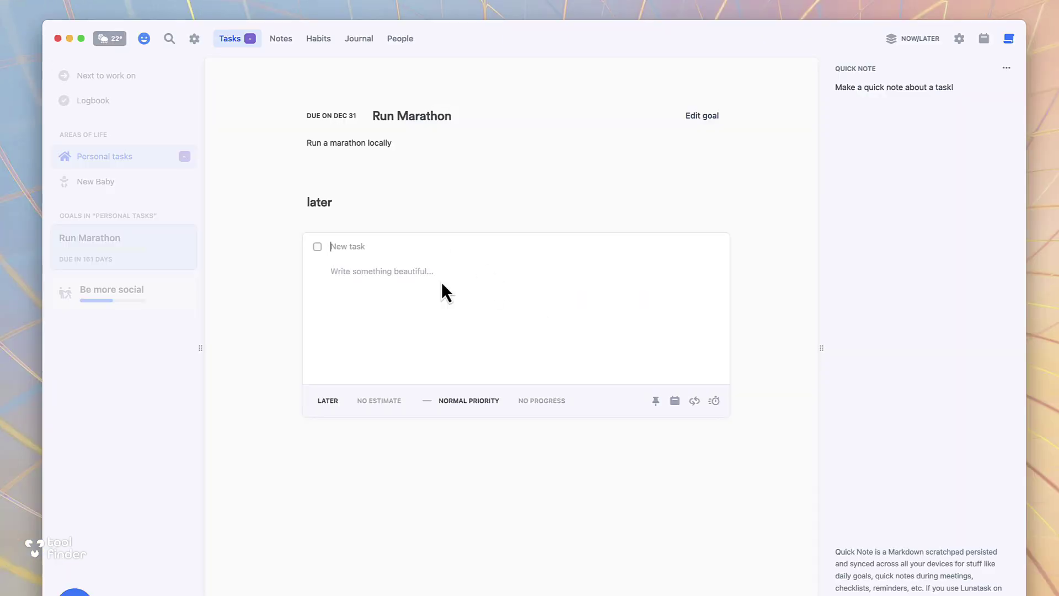
Add a task titled 'Run 10KM' under the Run Marathon goal.
type("Sdd")
key("super+a")
type("Run")
key("super+a")
type("Run 10KM")
key("Escape")
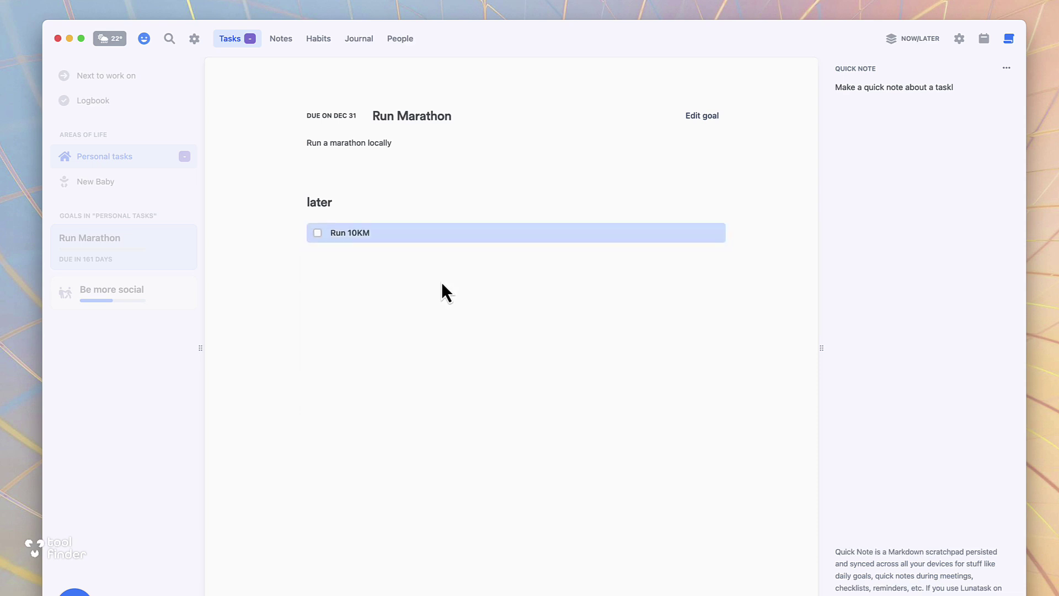
left_click(478, 235)
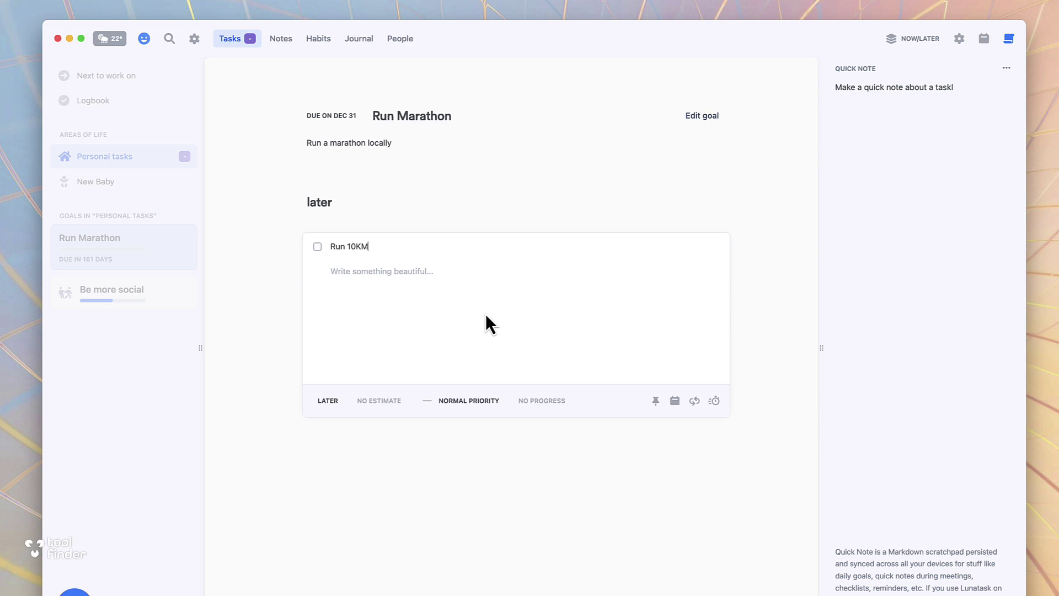
Bring up the workspace search with Cmd+K.
key("super+k")
key("Escape")
key("super+k")
Search for 'run 10km' and open the Run 10KM task.
type("run 1")
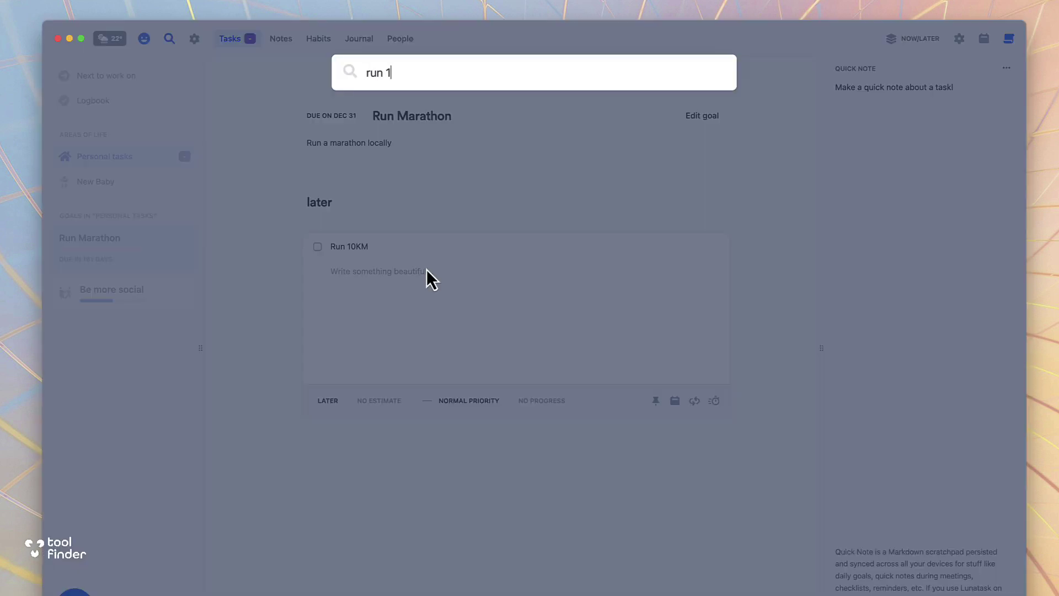
type("0km")
key("Down")
key("Return")
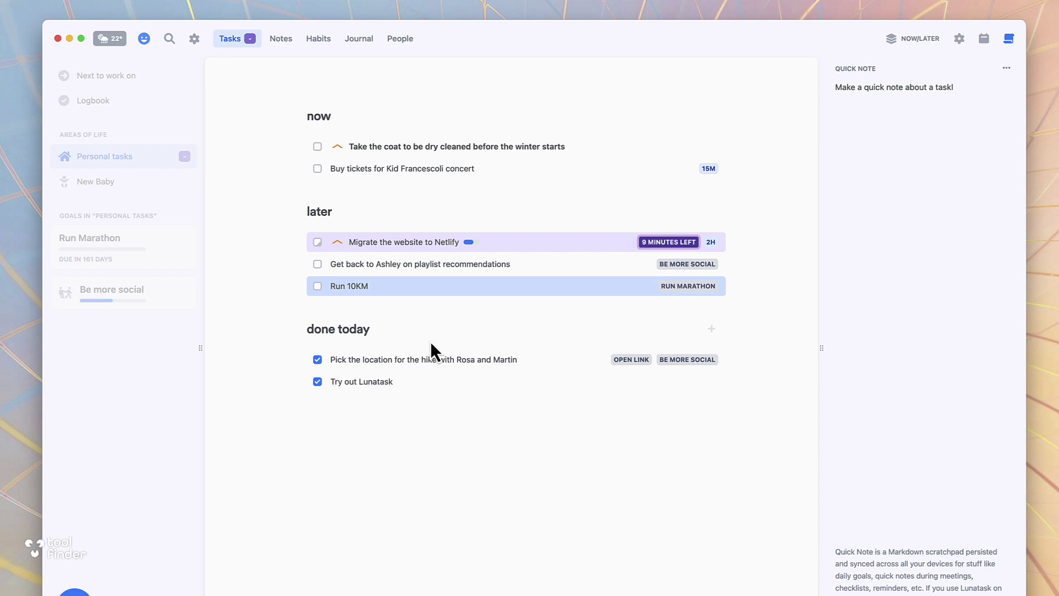
left_click(434, 294)
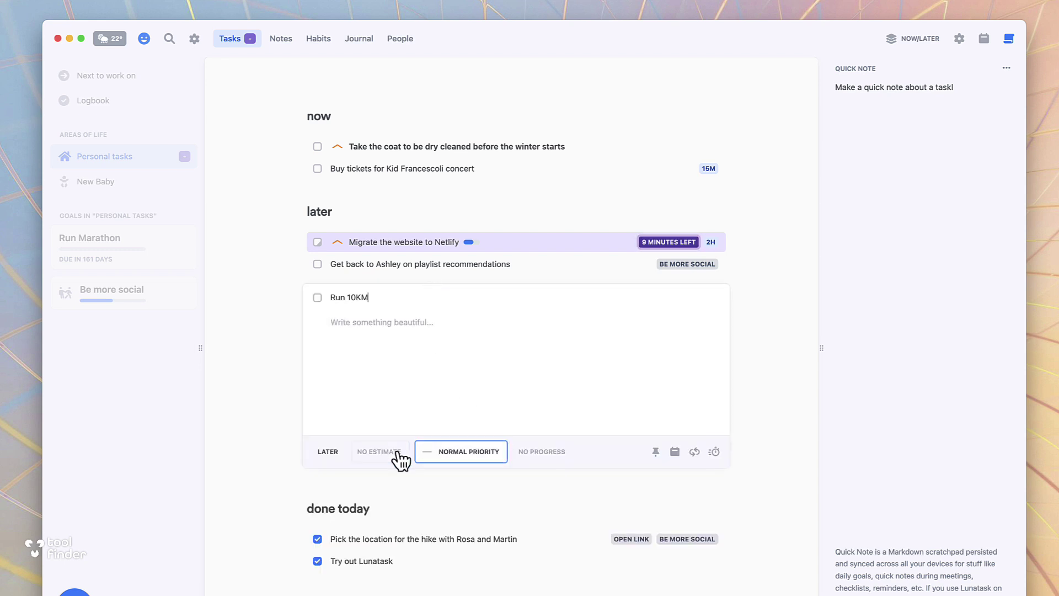
Change the Run 10KM task's status to Now, then to Done.
left_click(326, 451)
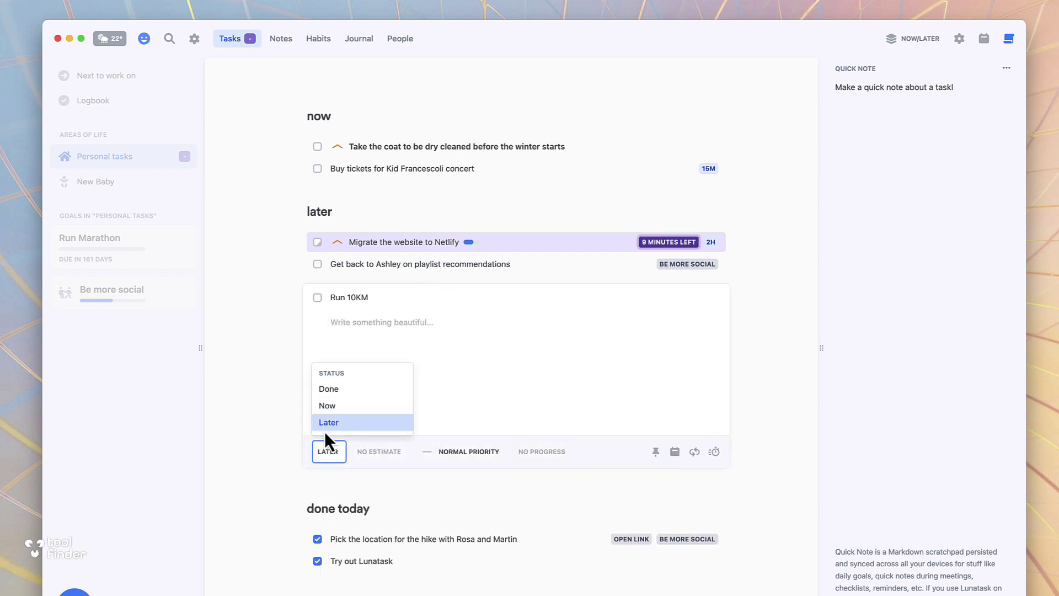
left_click(331, 406)
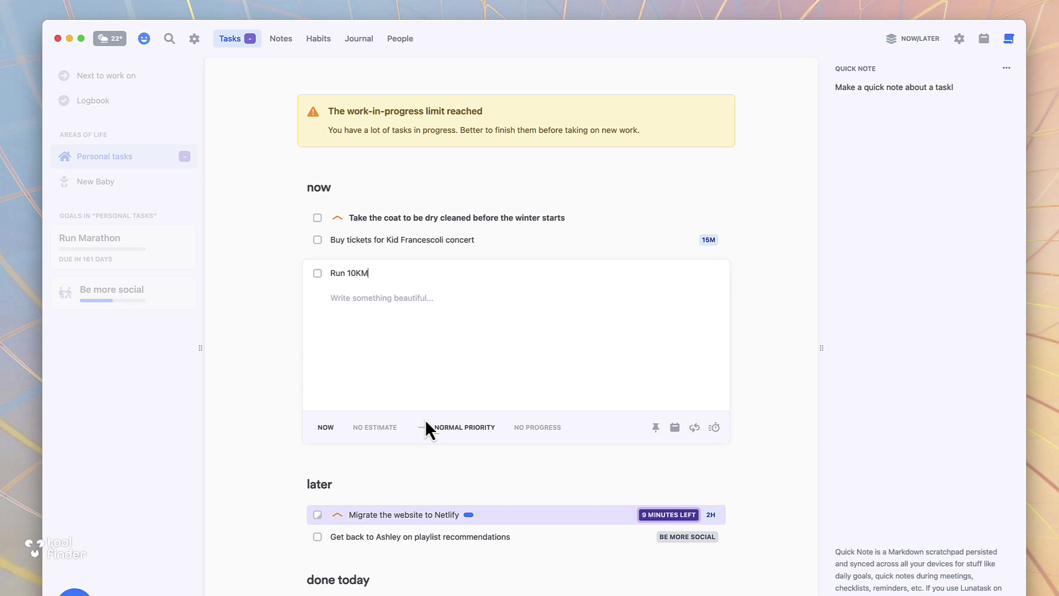
left_click(327, 428)
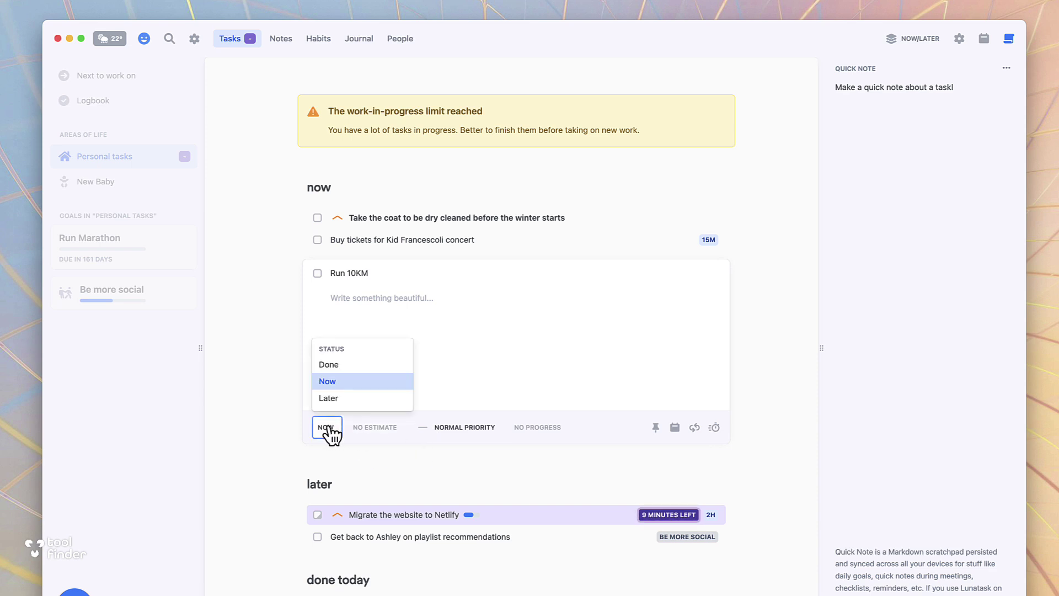
left_click(334, 367)
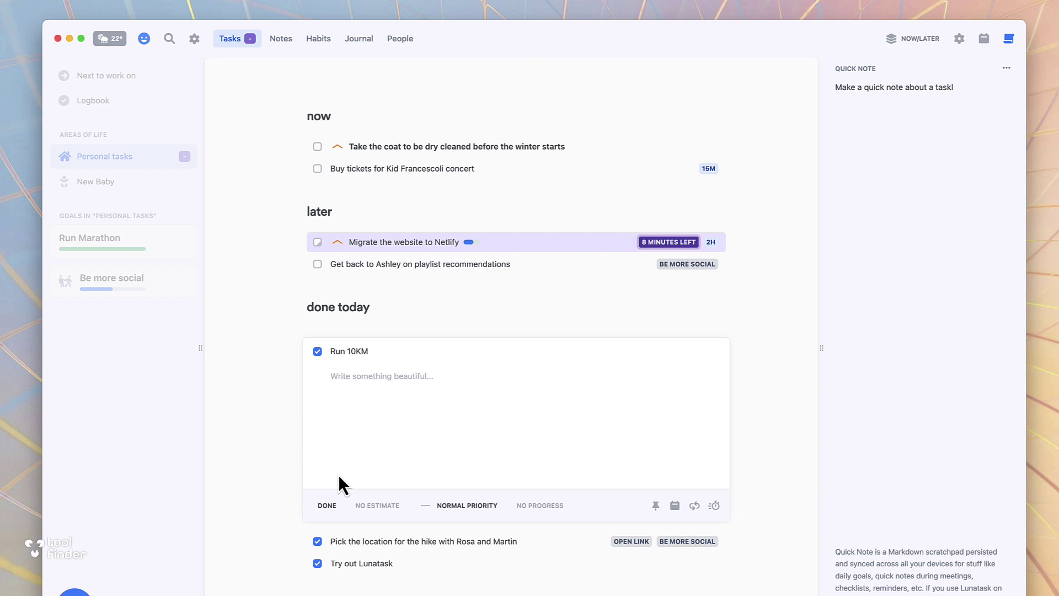
key("Escape")
Open the Run Marathon goal and look over the Personal tasks area settings.
left_click(130, 240)
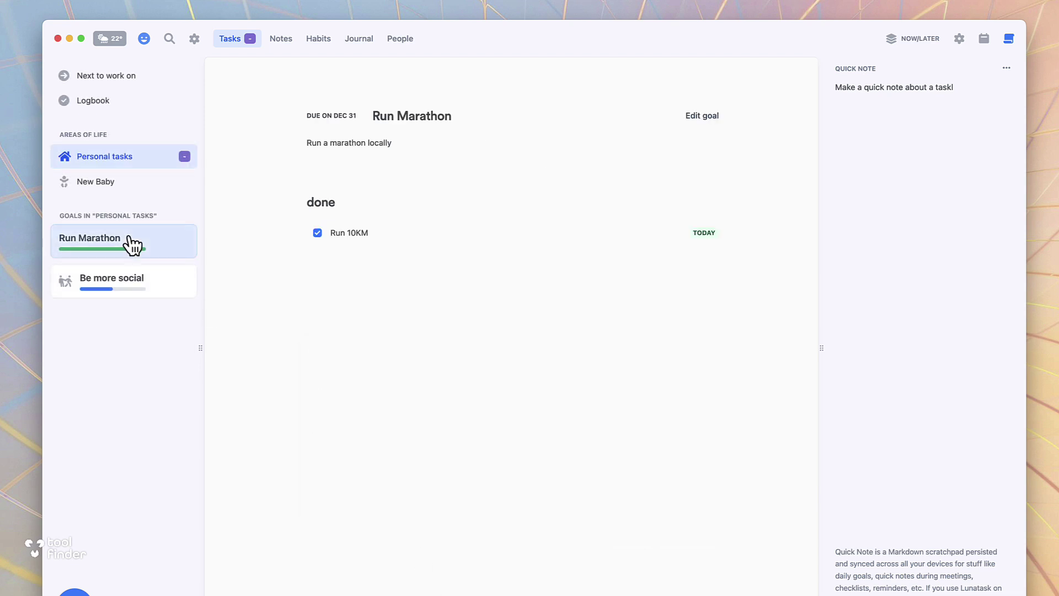
left_click(962, 38)
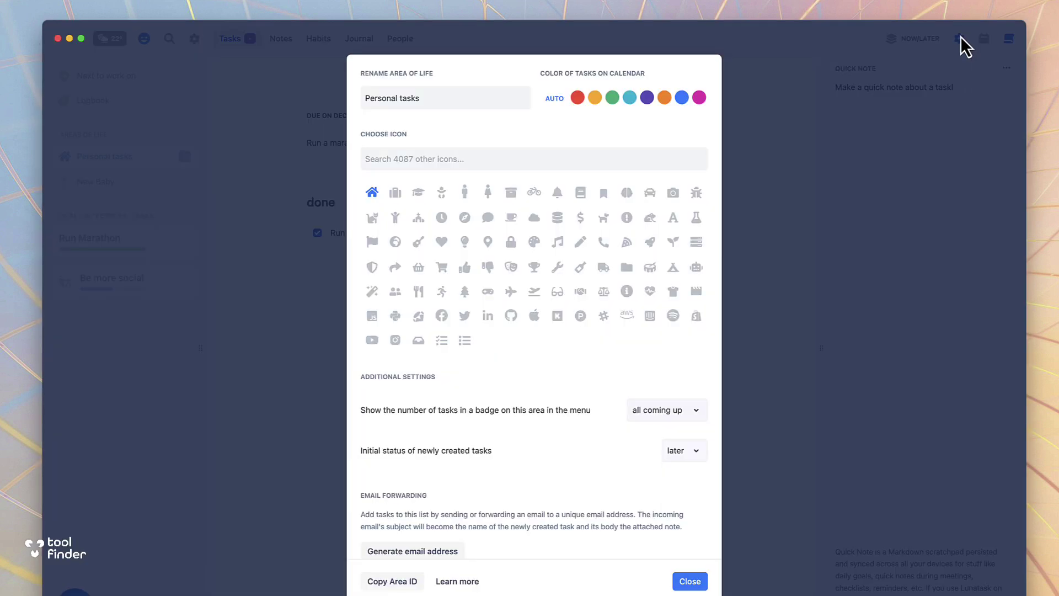
scroll(612, 287, "down", 1)
left_click(766, 187)
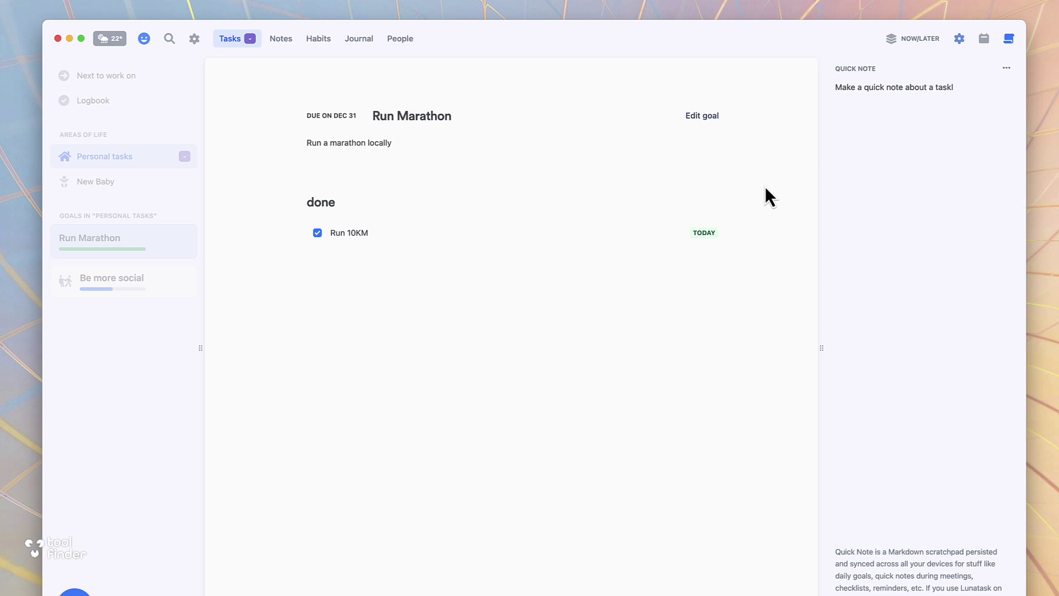
Switch the task workflow from Now/Later to Kanban.
left_click(913, 46)
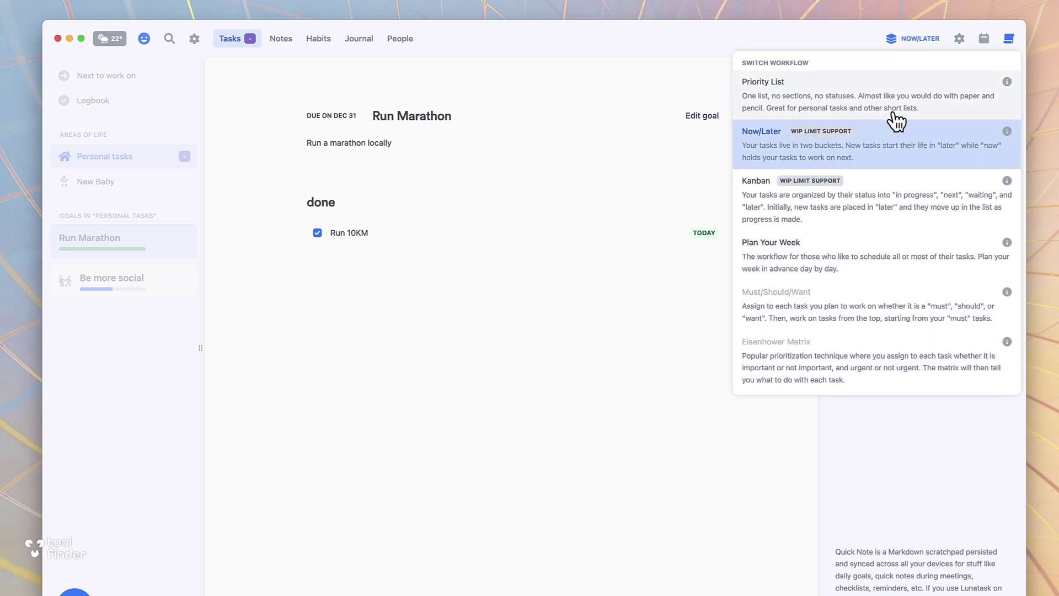
left_click(902, 205)
left_click(913, 42)
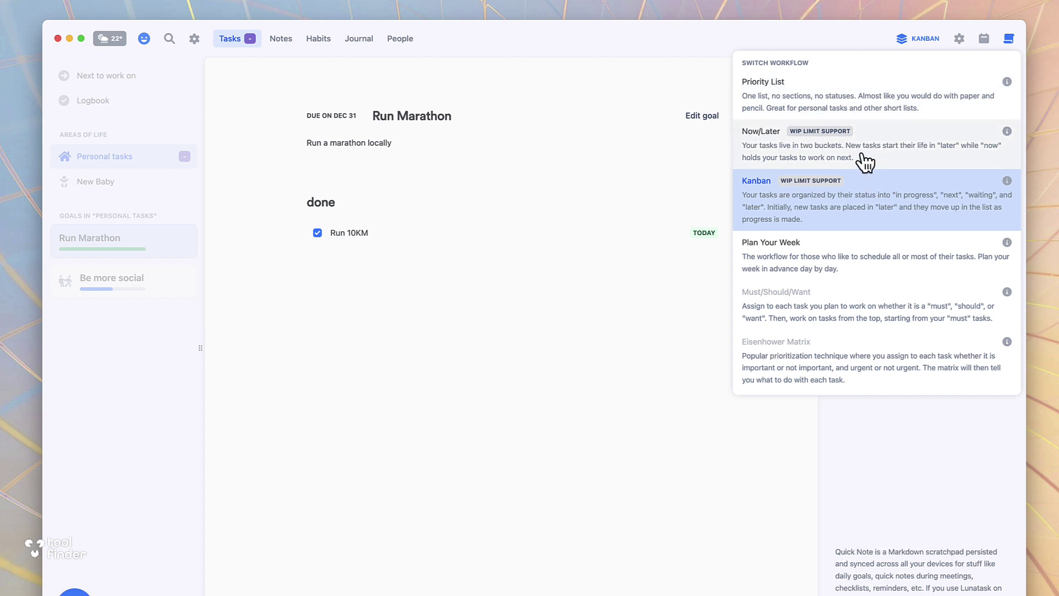
Confirm creating the New Baby area and view it beside Personal tasks.
left_click(588, 170)
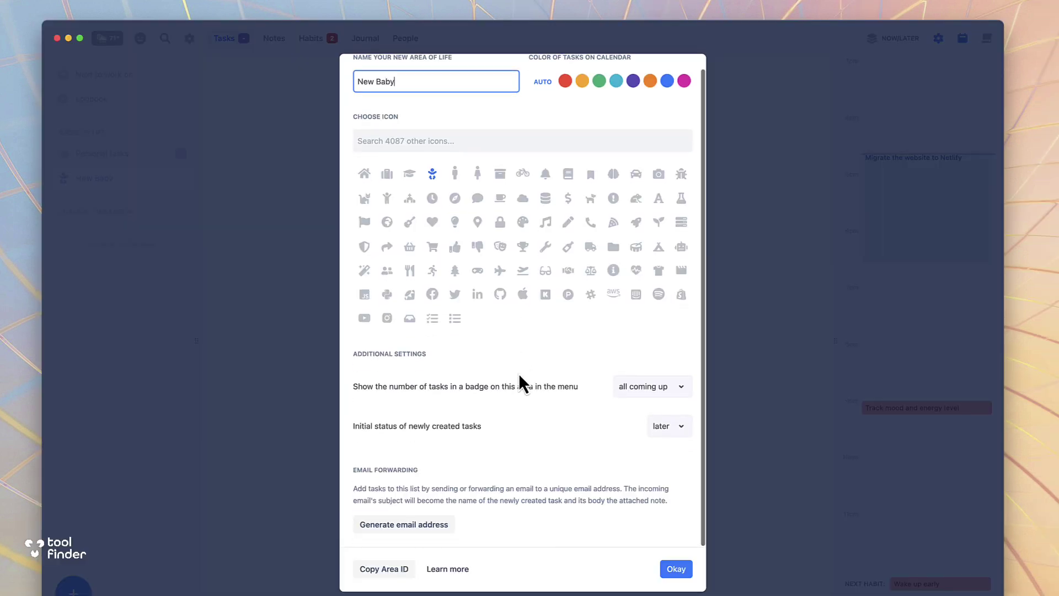
left_click(676, 569)
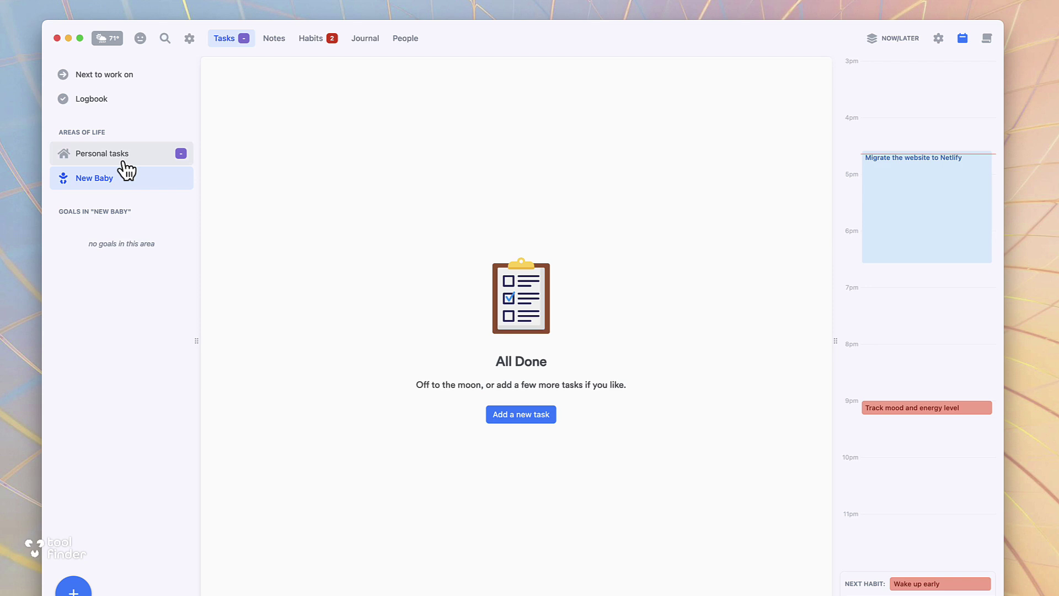
left_click(124, 160)
left_click(123, 178)
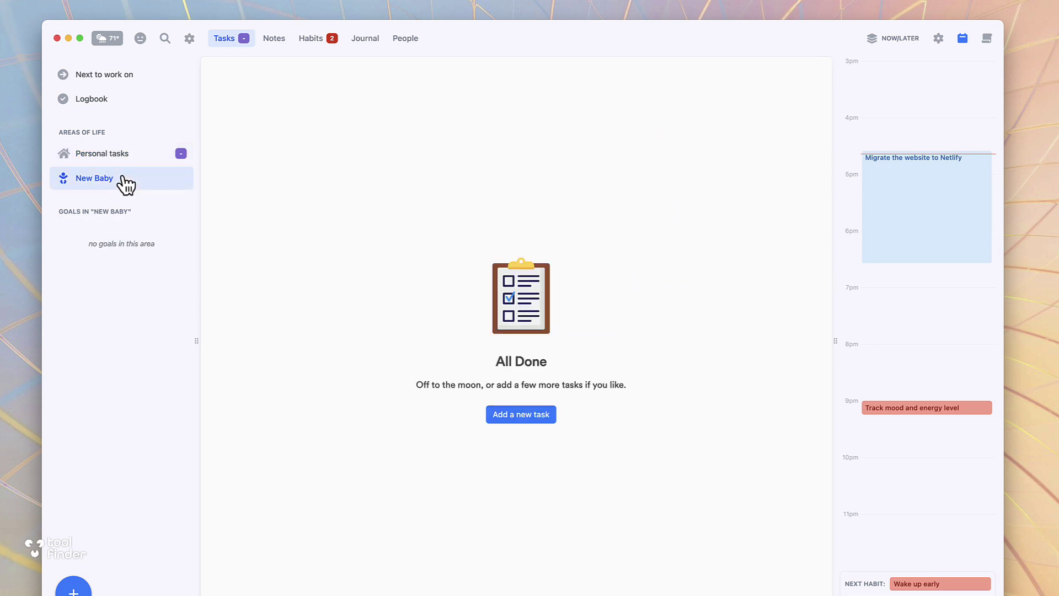
left_click(122, 157)
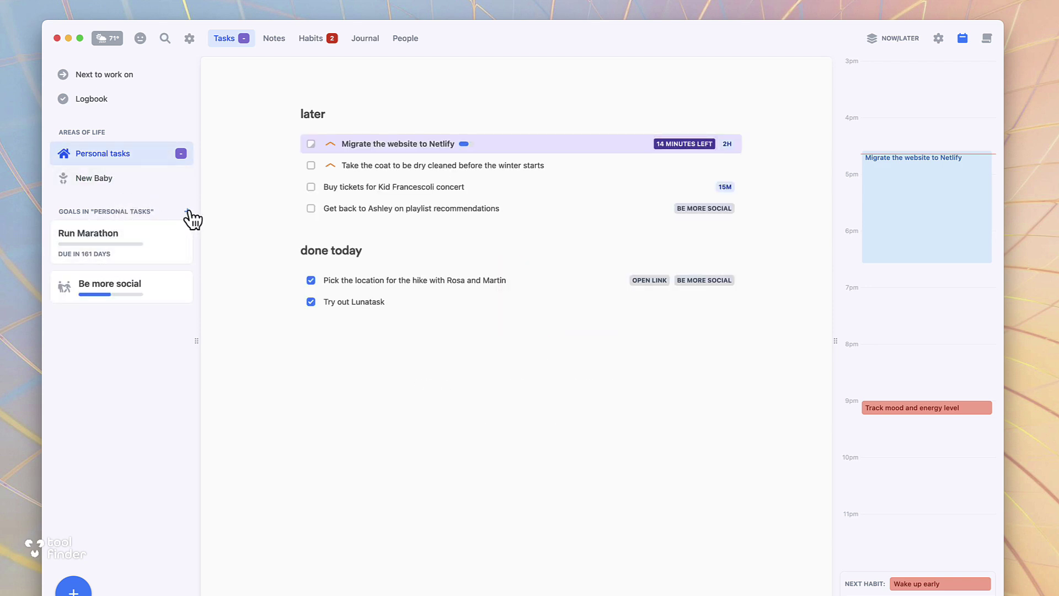
left_click(131, 177)
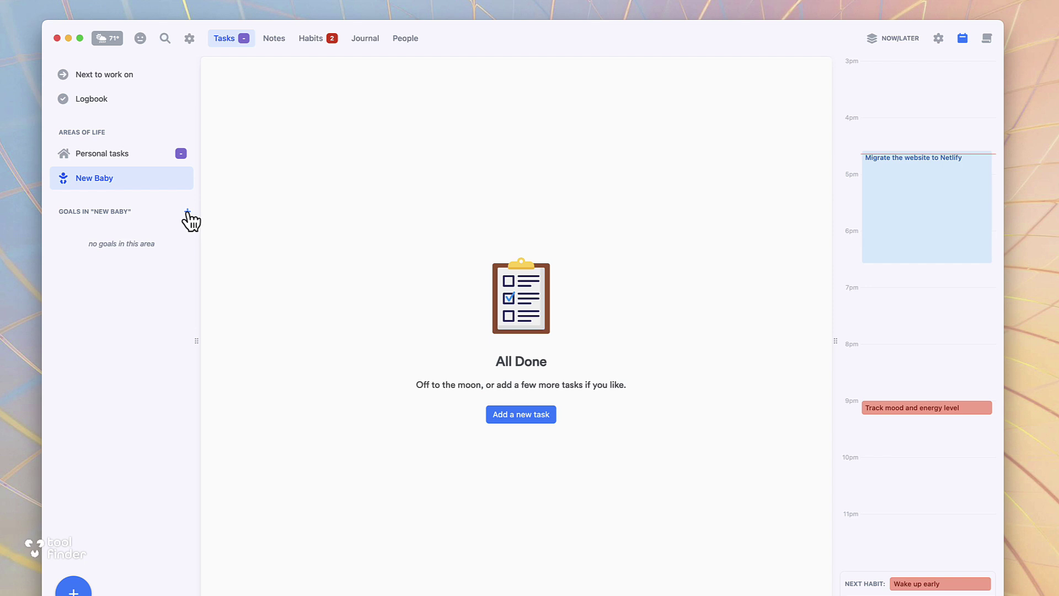
Start a new task in New Baby, then discard it unfinished.
left_click(74, 588)
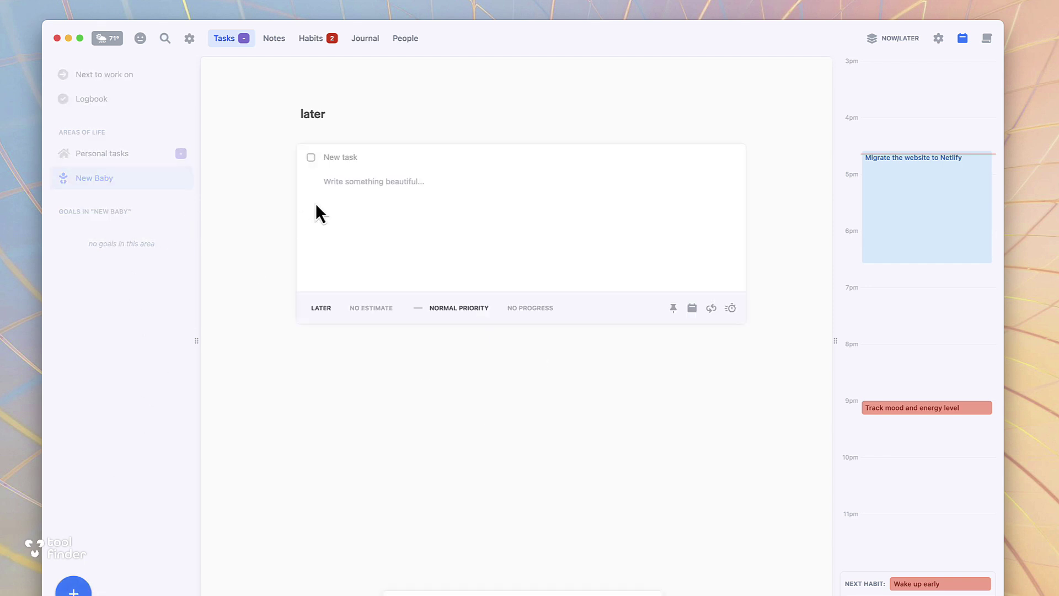
left_click(380, 310)
key("Escape")
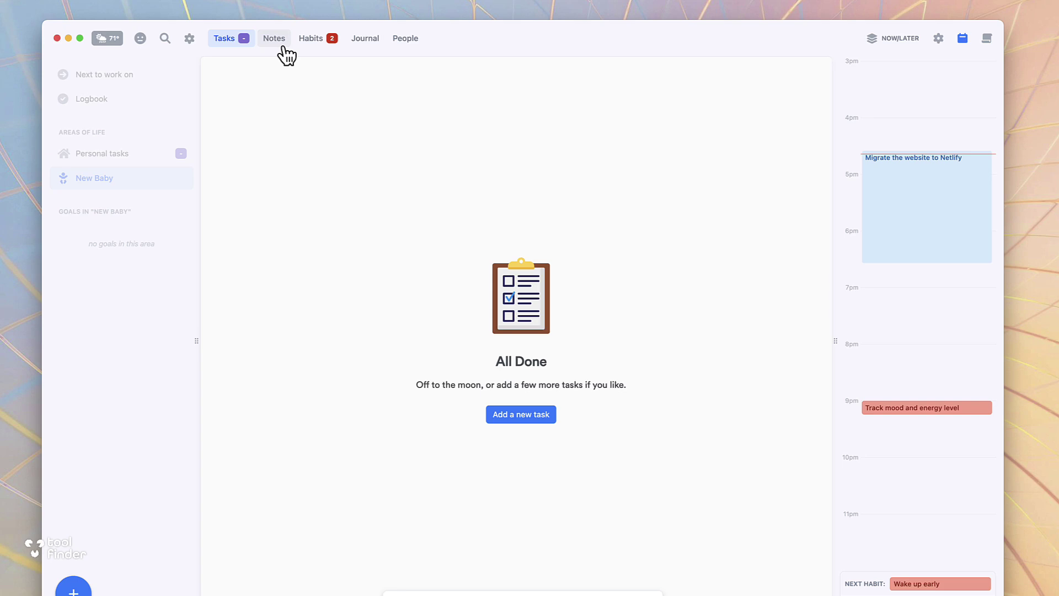
In Notes, create a new note titled 'Basic Note'.
left_click(271, 41)
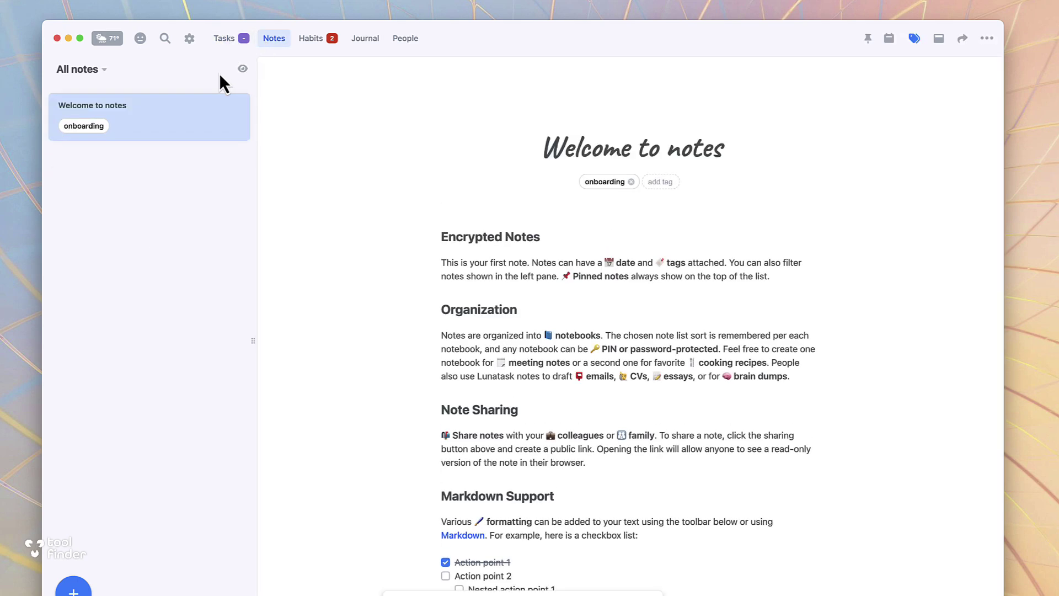
scroll(442, 263, "down", 3)
scroll(441, 265, "up", 3)
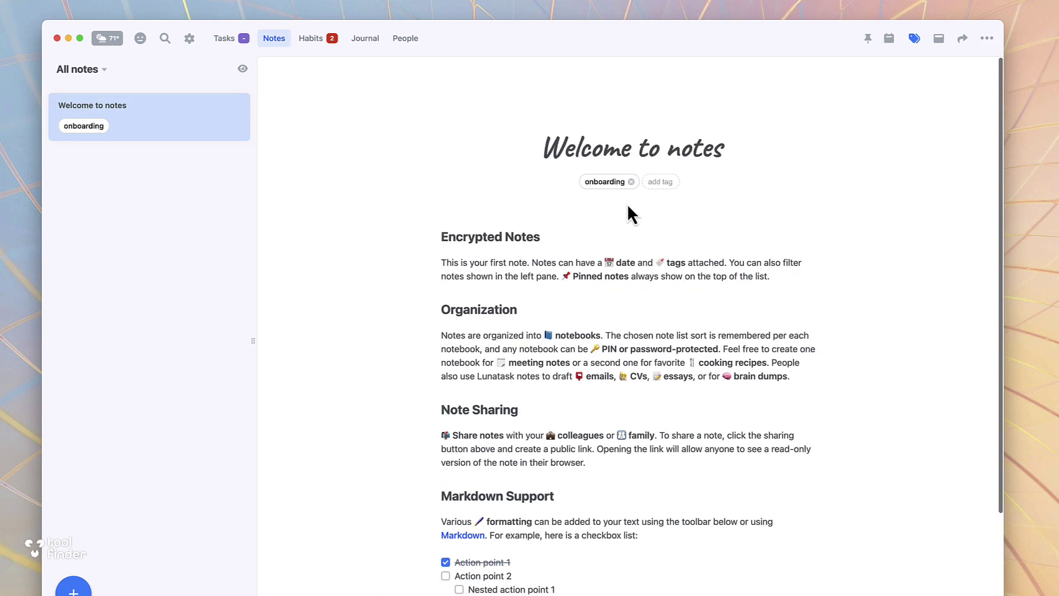
scroll(539, 372, "down", 3)
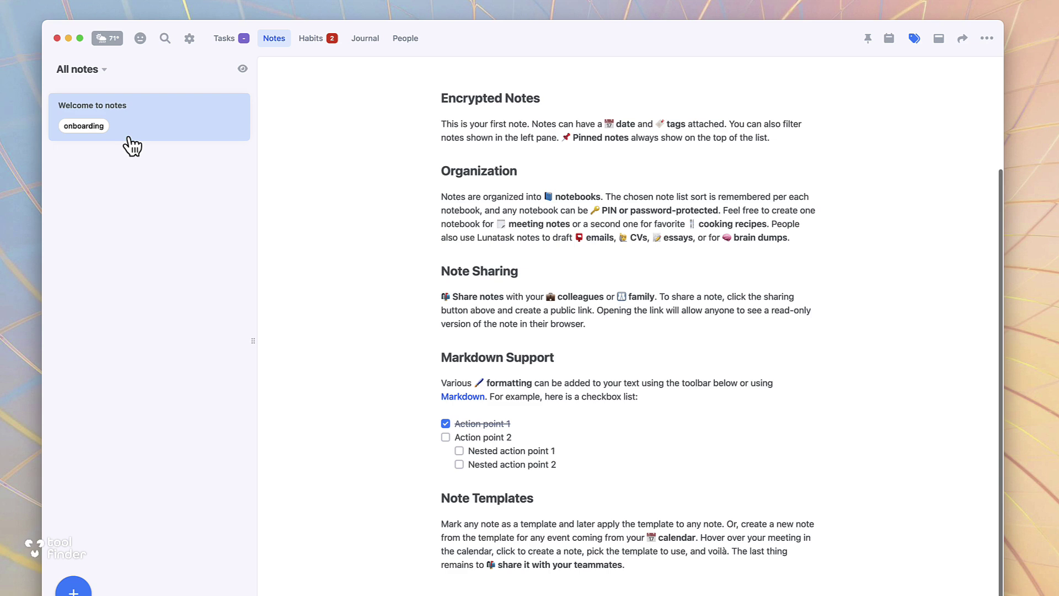
left_click(74, 588)
type("Ba")
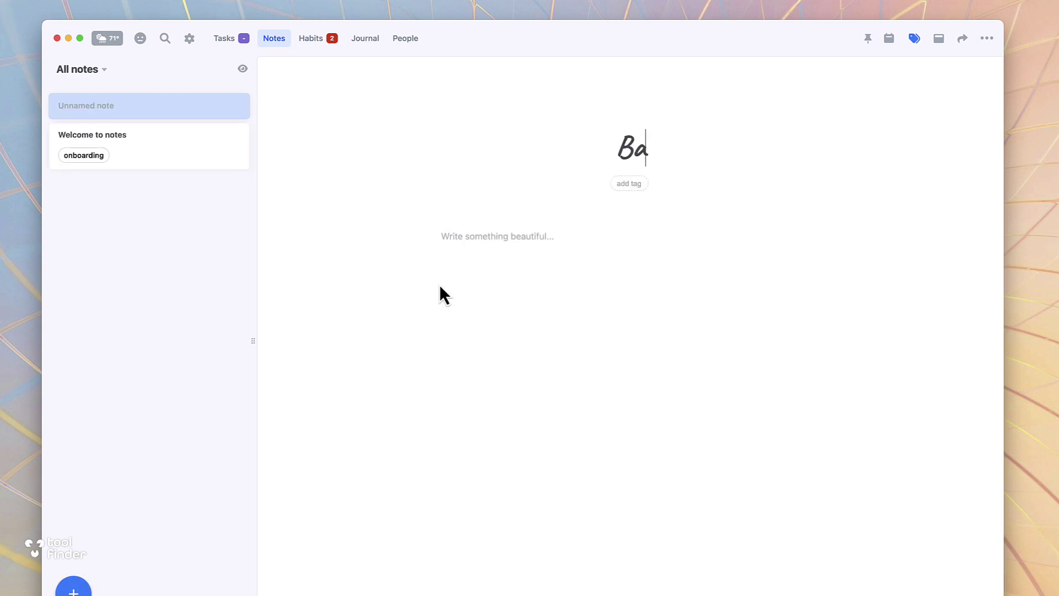
type("sic Note")
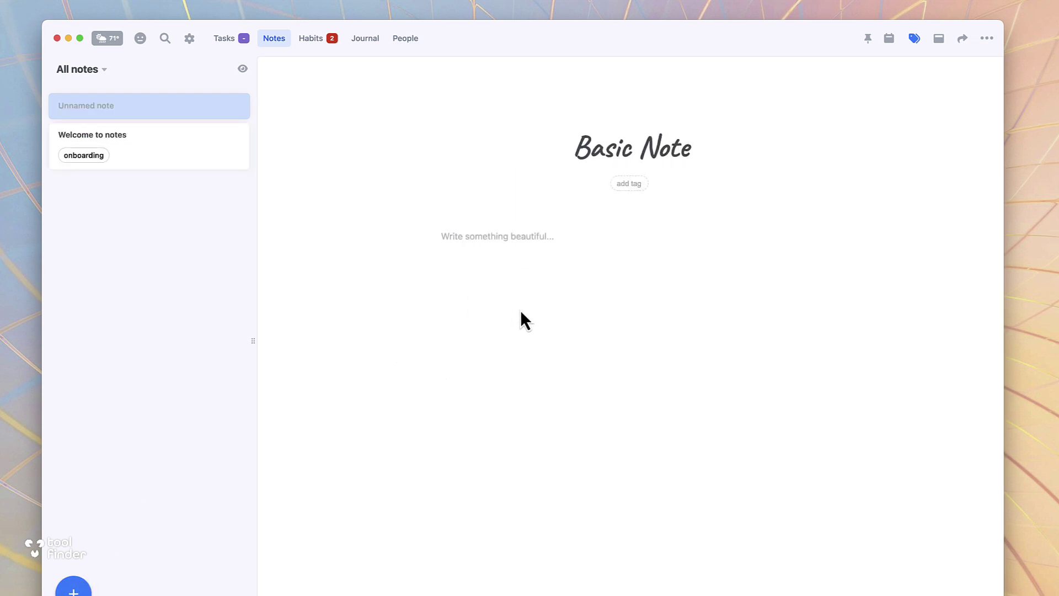
Tag the note onboarding and add a Hello heading followed by the line 'Easy to type'.
left_click(631, 186)
left_click(640, 208)
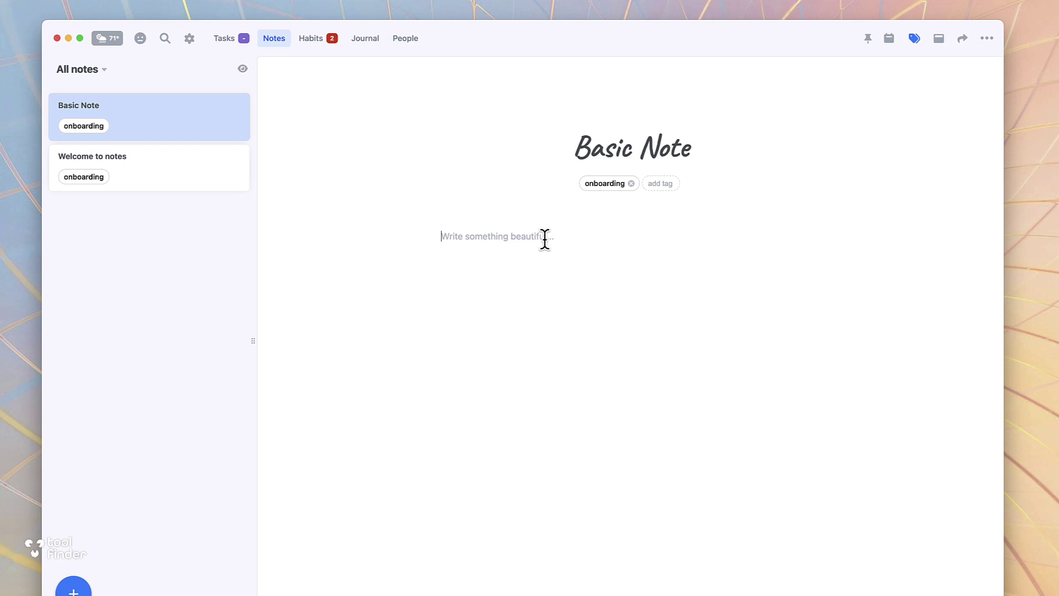
type("# ## Hel")
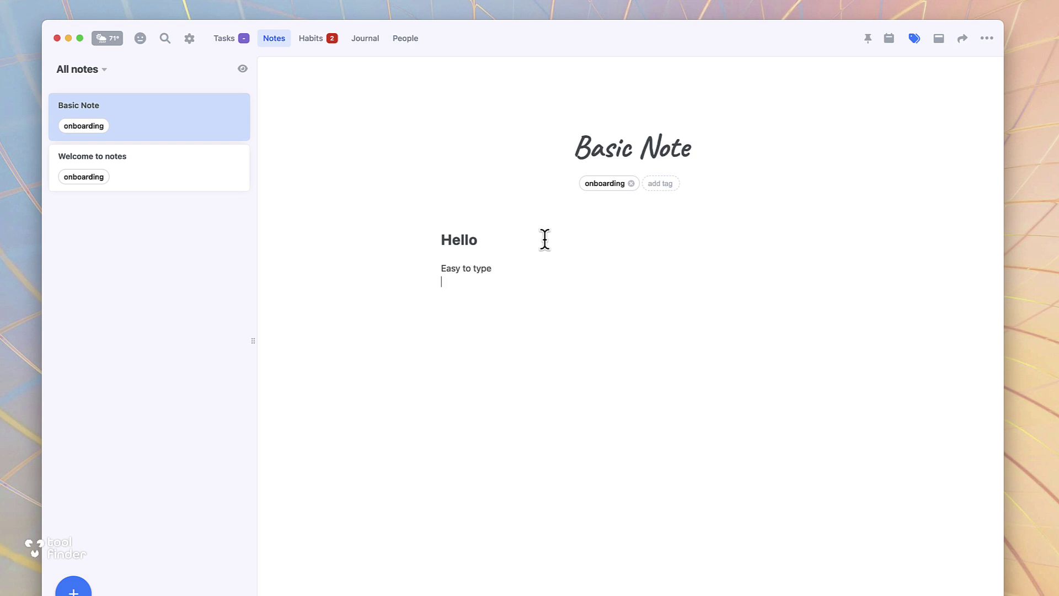
key("Return")
Mark Review daily tasks done for Tue 23, check the Track mood habit's settings, and log it for Wed 24.
key("super+3")
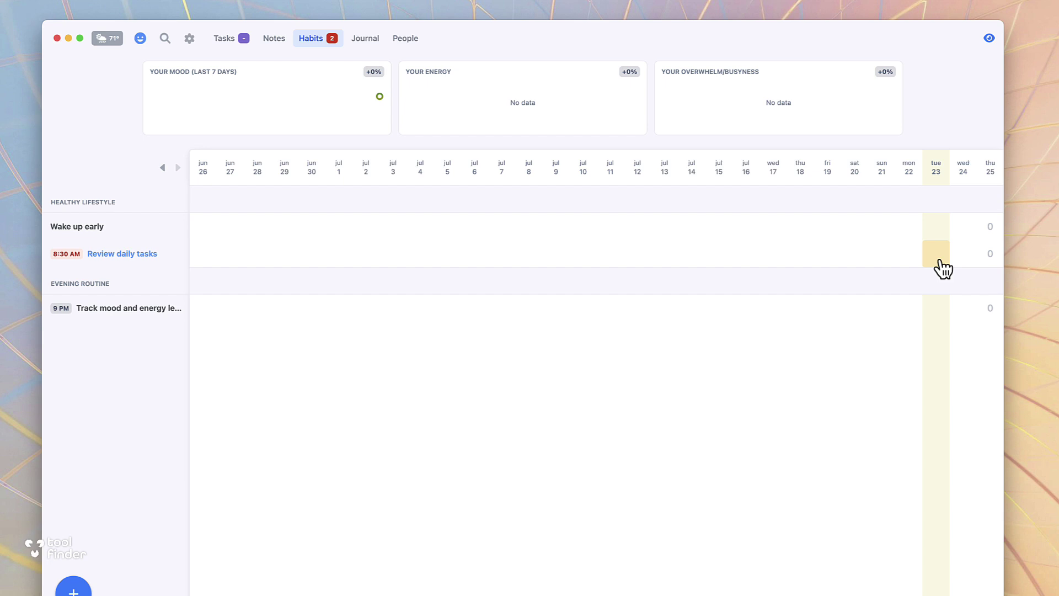
left_click(937, 258)
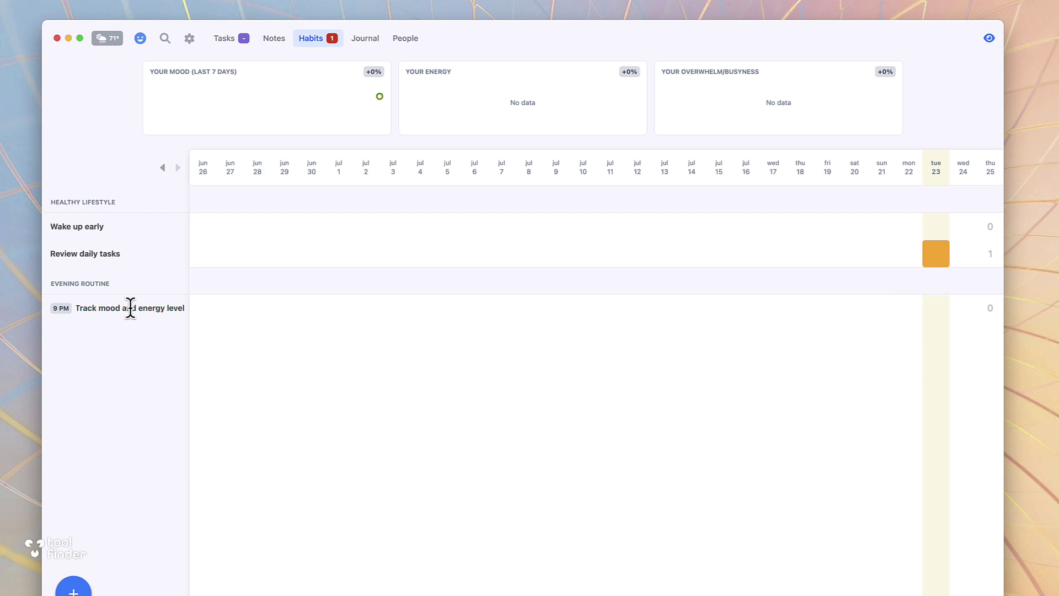
left_click(176, 310)
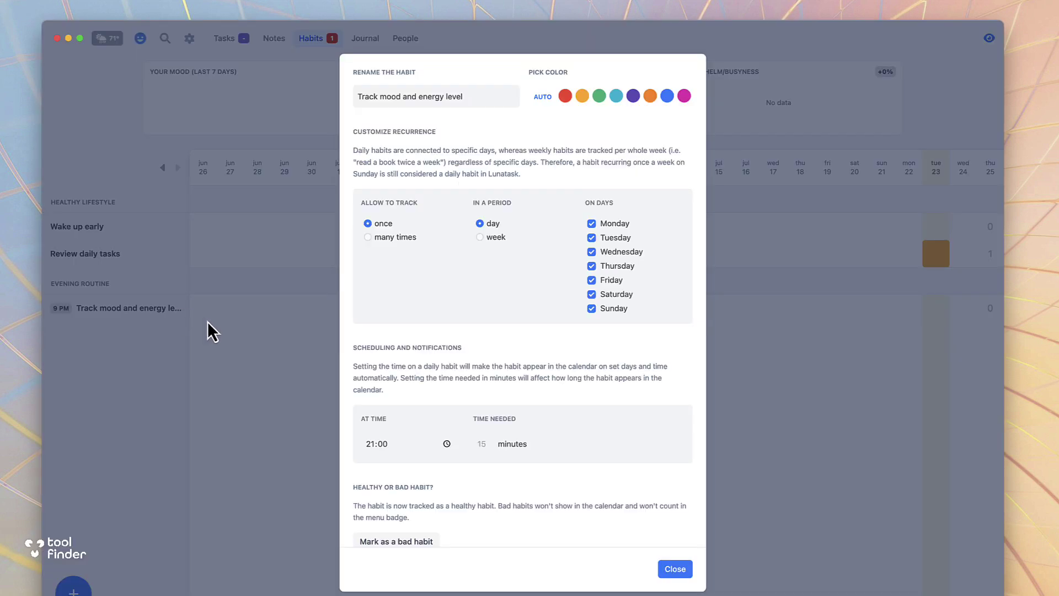
scroll(428, 483, "down", 5)
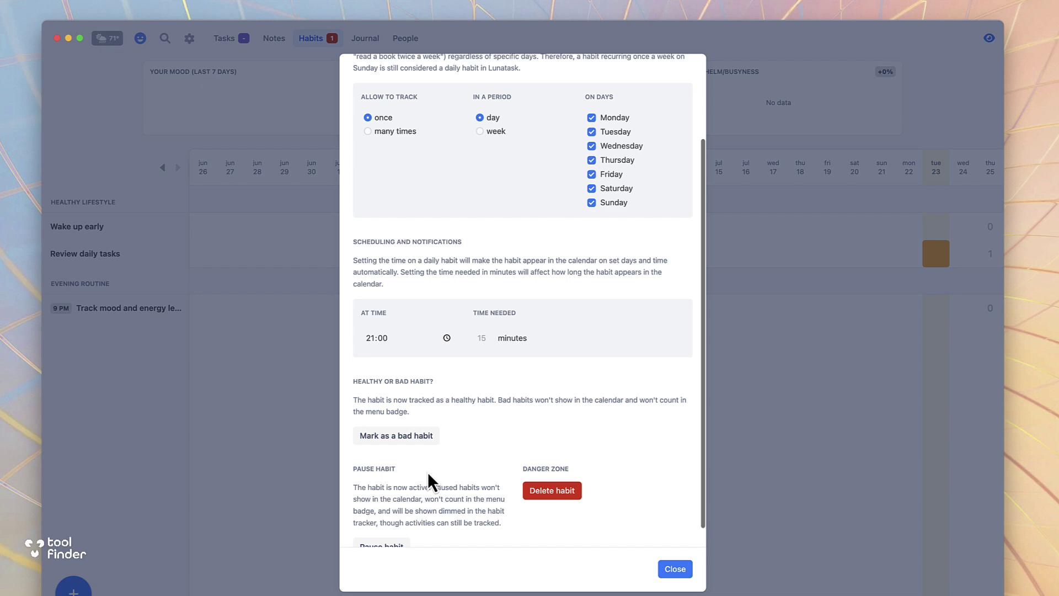
scroll(428, 483, "up", 5)
left_click(259, 442)
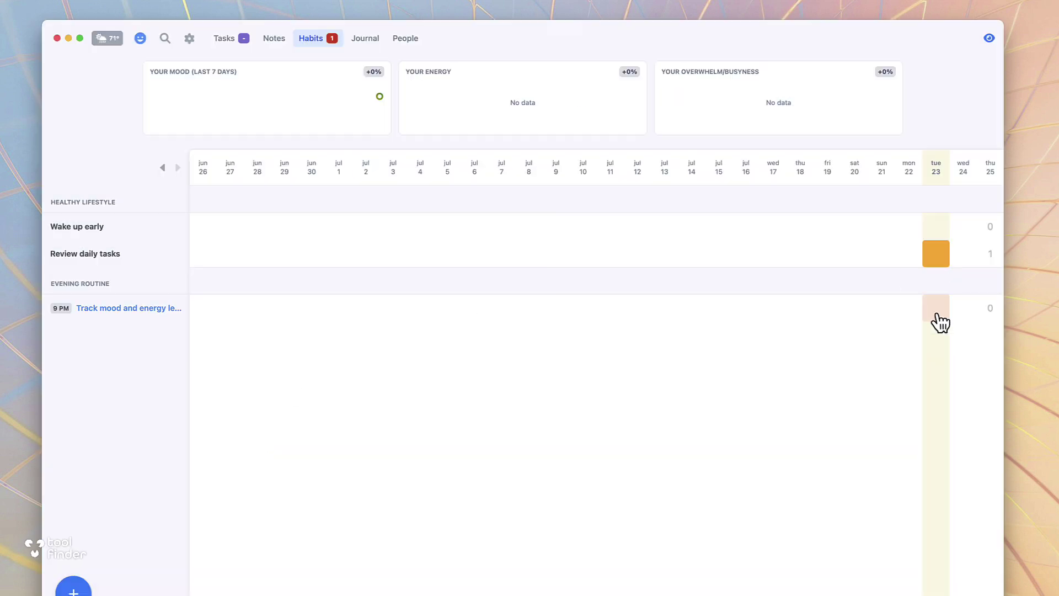
left_click(965, 312)
Open the July 23rd journal and write 'Today was good, less productive, but good.'.
left_click(397, 94)
mouse_move(449, 175)
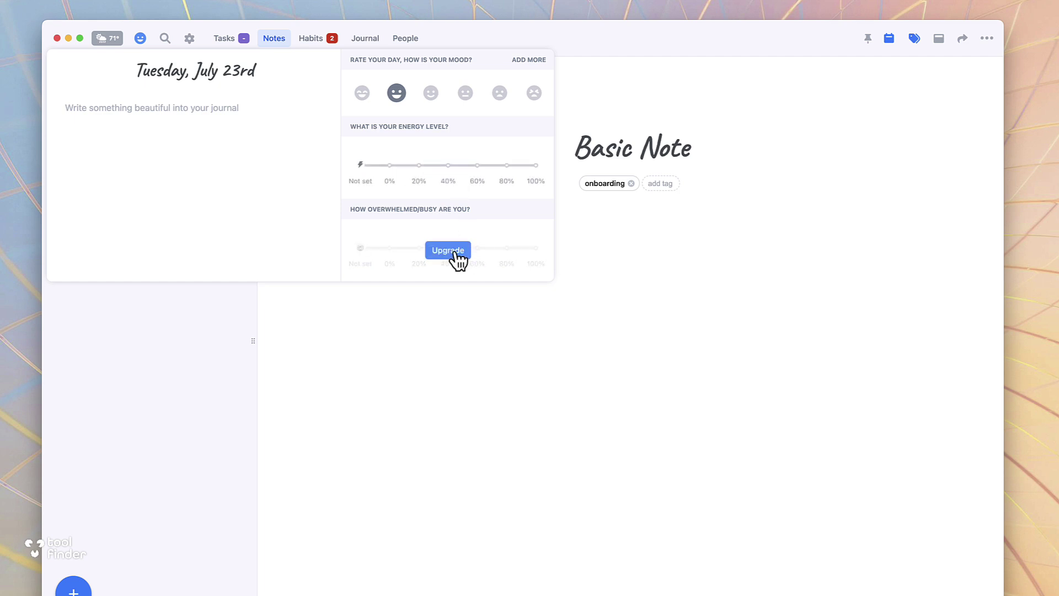
left_click(232, 109)
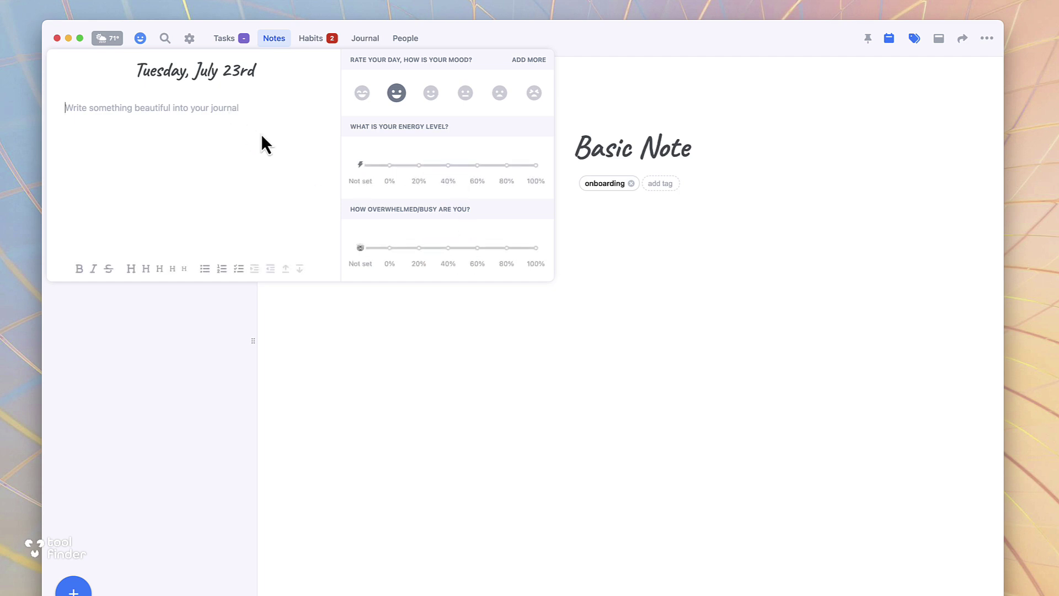
type("Today was good, less productive, ")
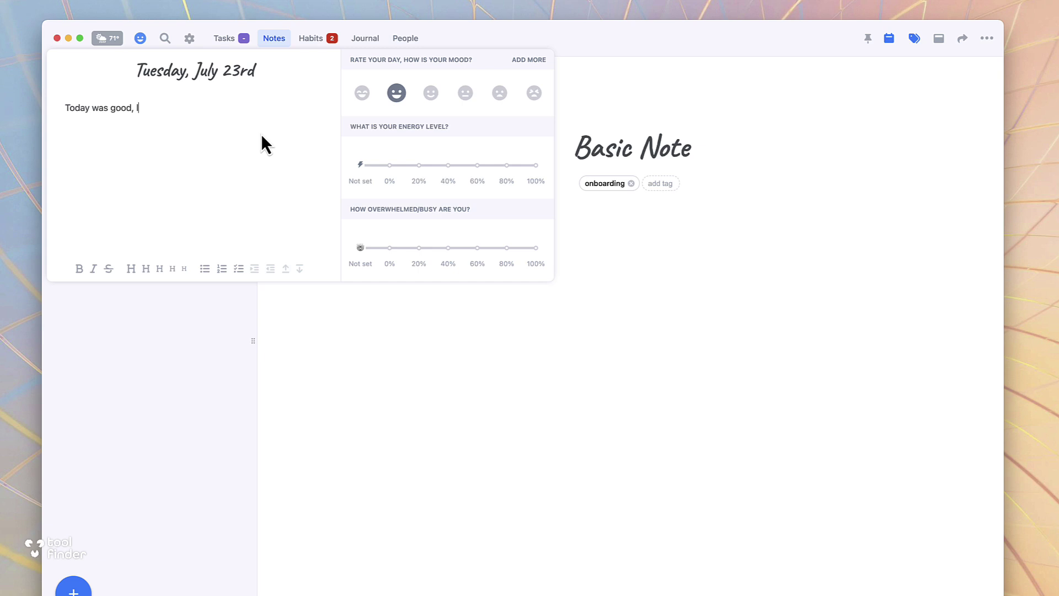
type("but good.")
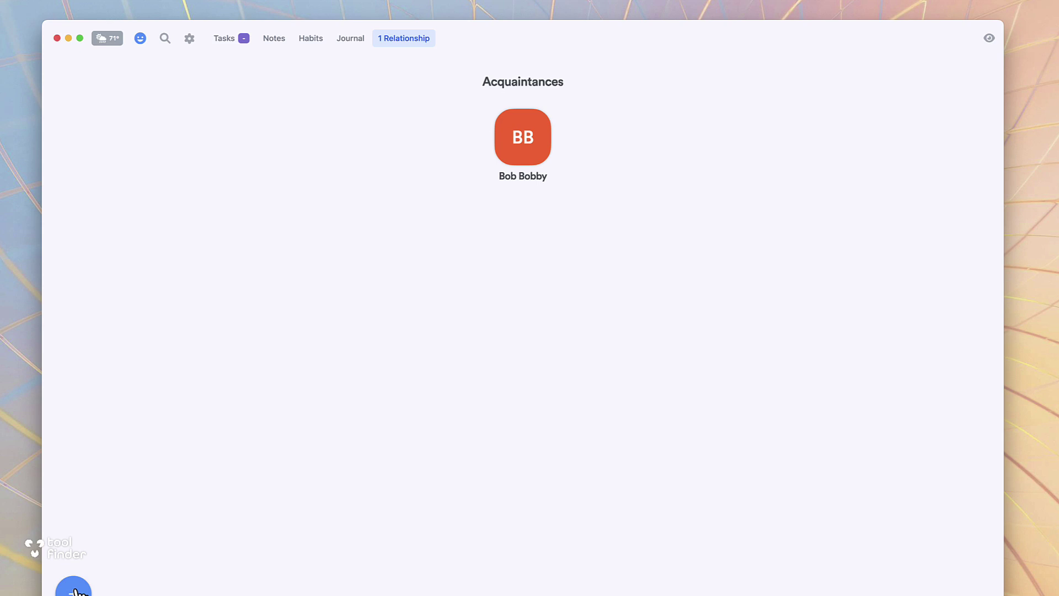
Add a new contact and enter their first and last name.
left_click(74, 590)
type("Sarah")
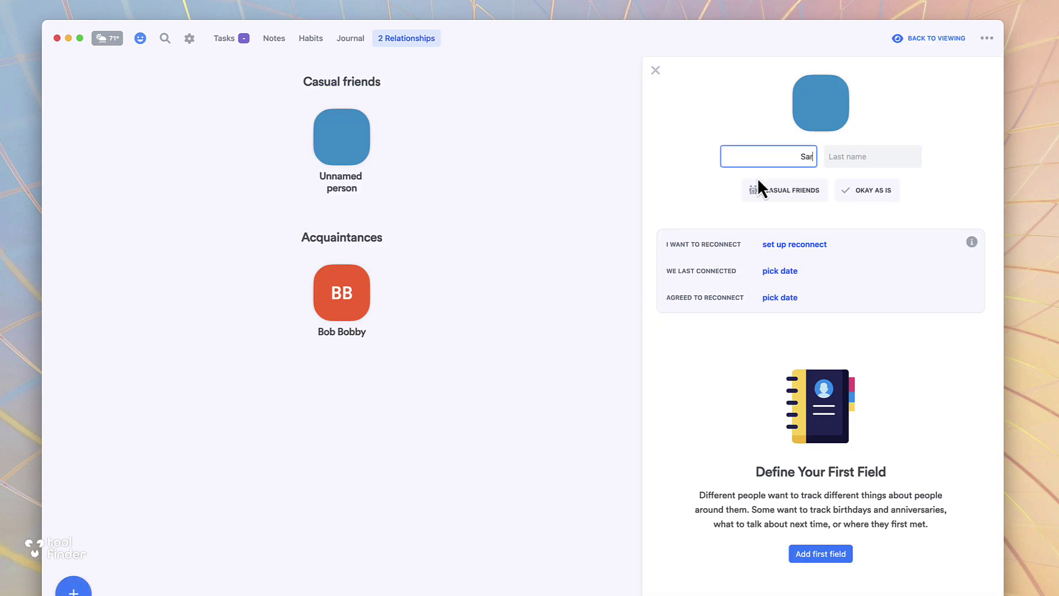
key("Tab")
type("Sarahy")
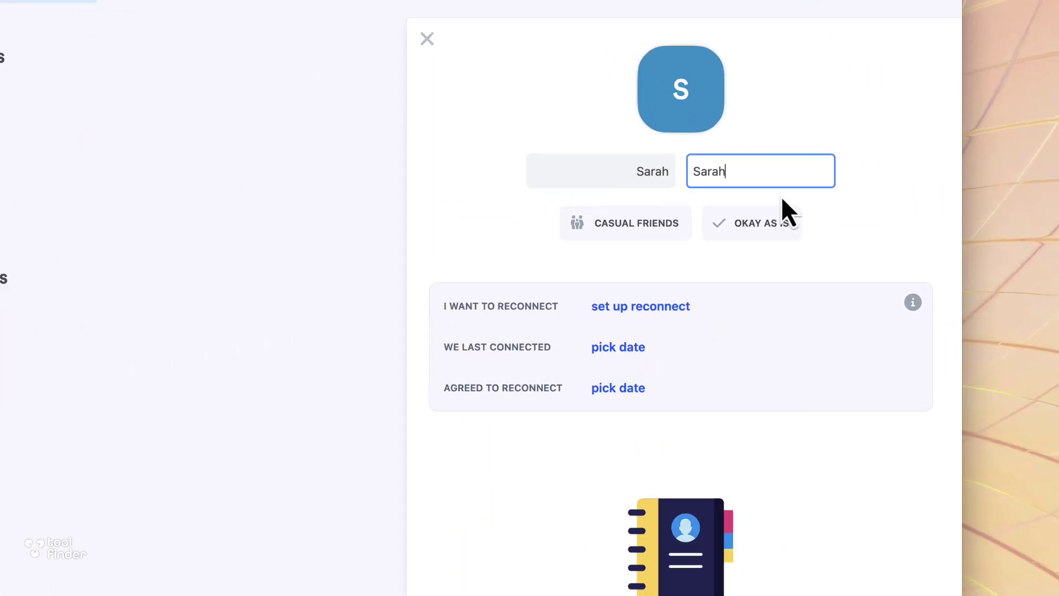
Set the relationship to Want to improve, group Business Contacts, and reconnect every 3 weeks.
left_click(650, 247)
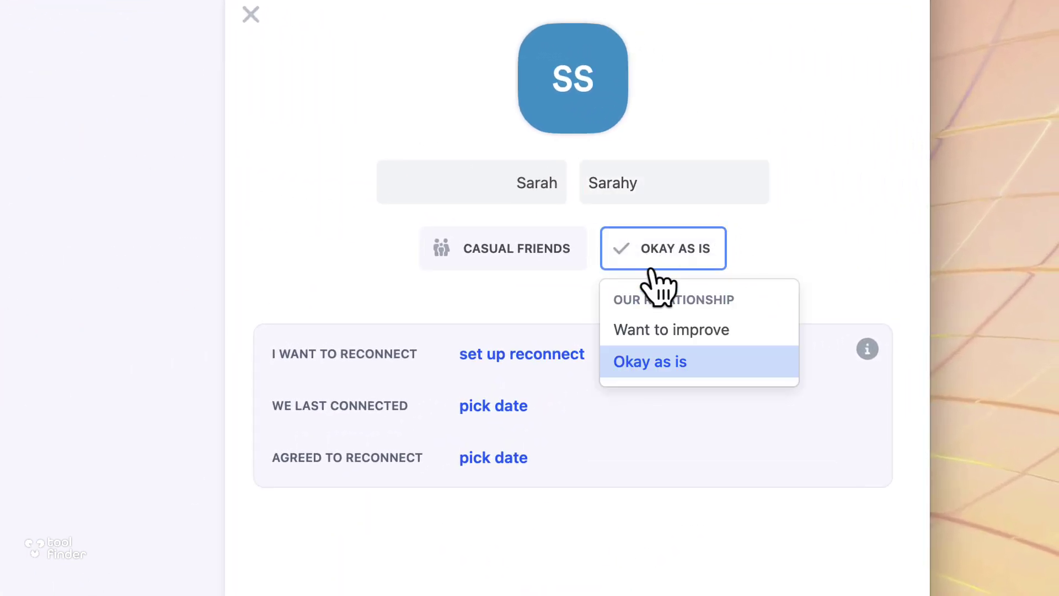
left_click(664, 331)
left_click(483, 243)
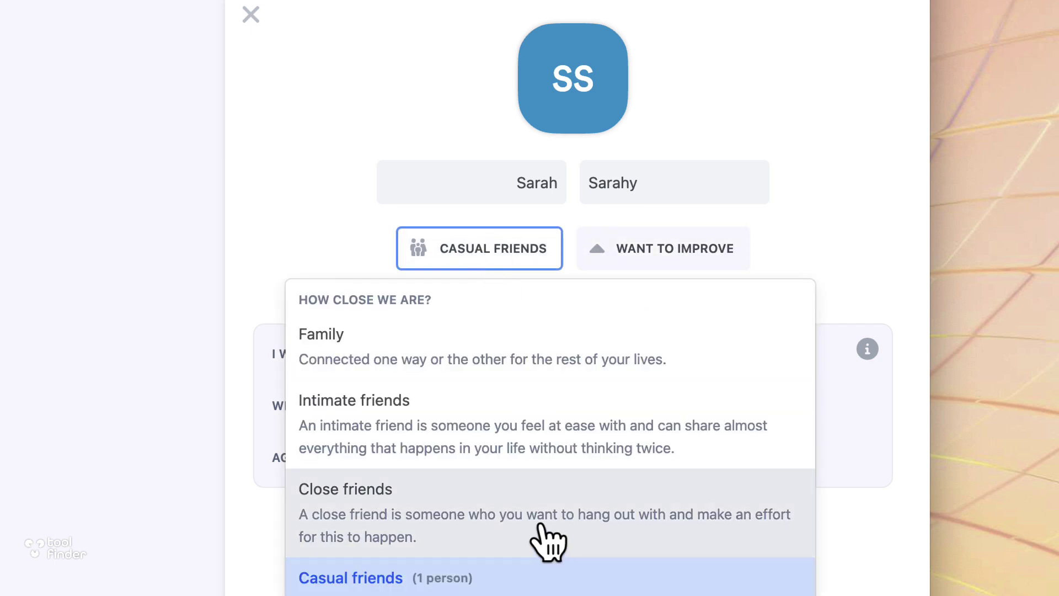
left_click(474, 593)
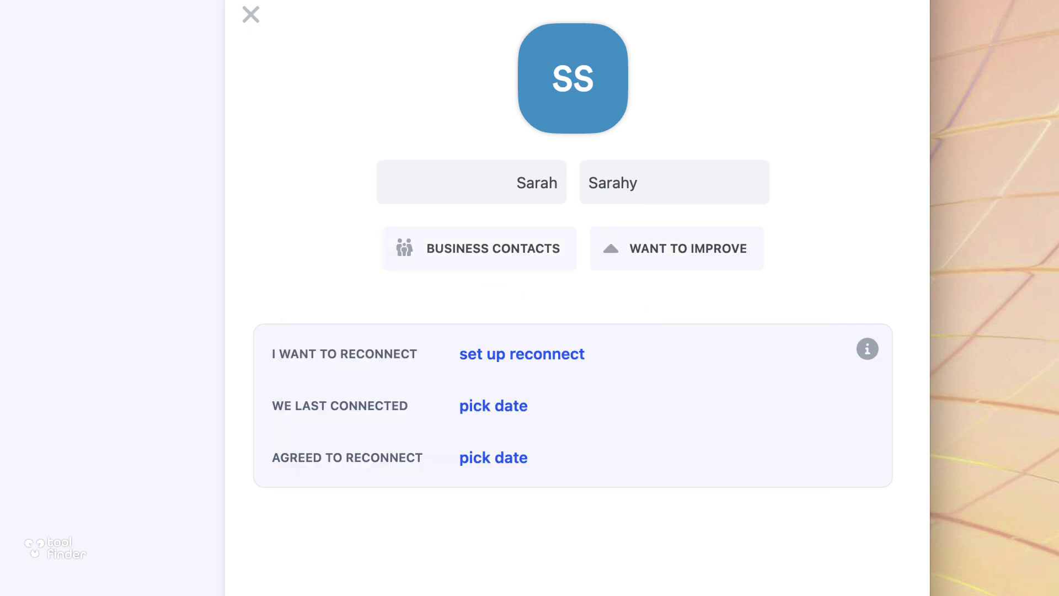
left_click(511, 364)
type("every")
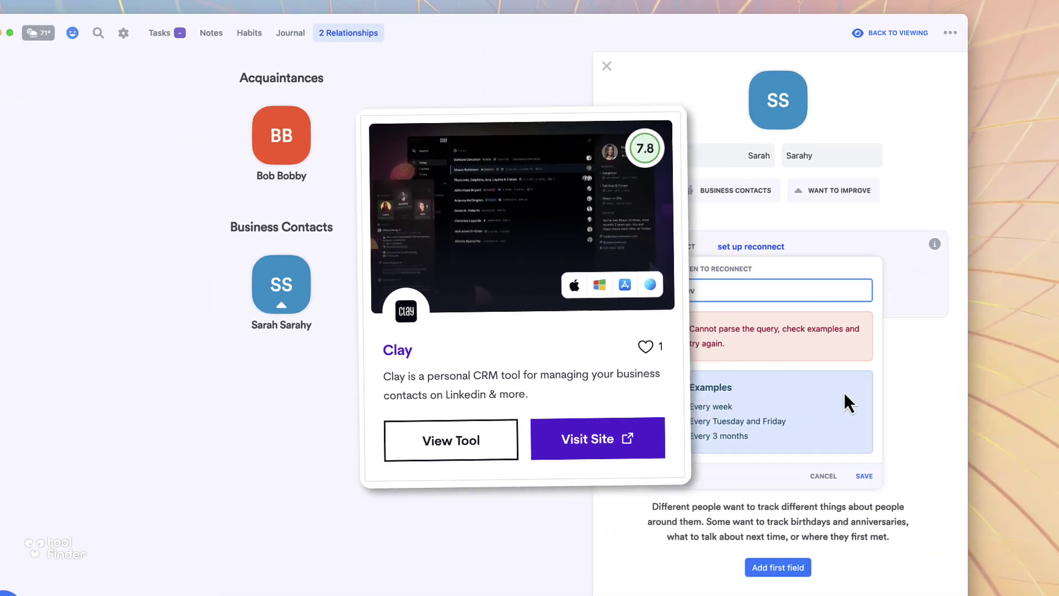
type(" 3 weeks")
key("Return")
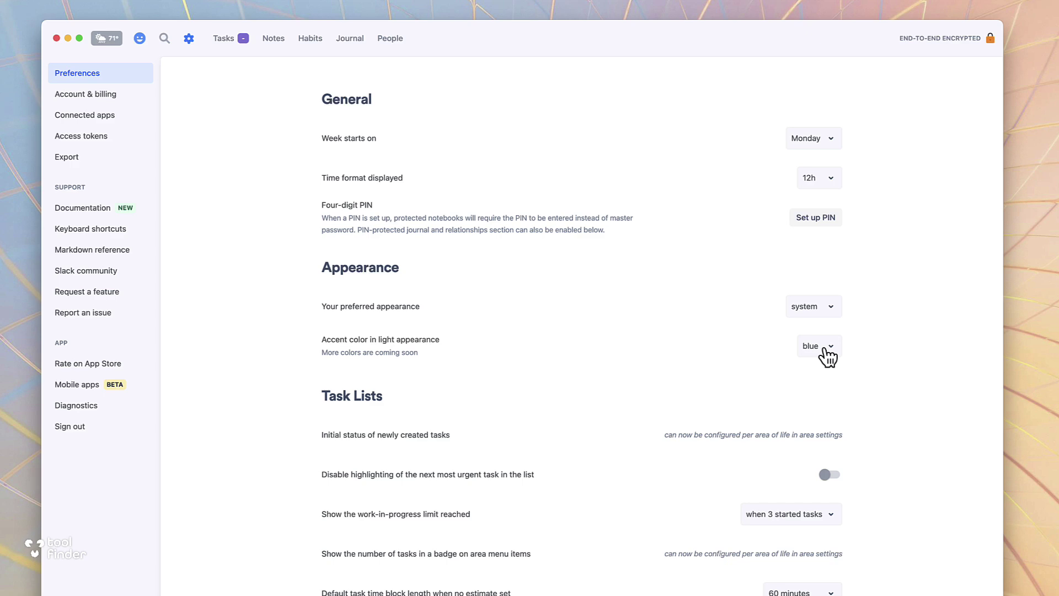
Try the pink accent colour, then revert it to blue.
left_click(819, 346)
left_click(825, 395)
left_click(818, 374)
Show temperatures in celsius using the feels-like value, then go to Account & billing.
scroll(747, 393, "down", 6)
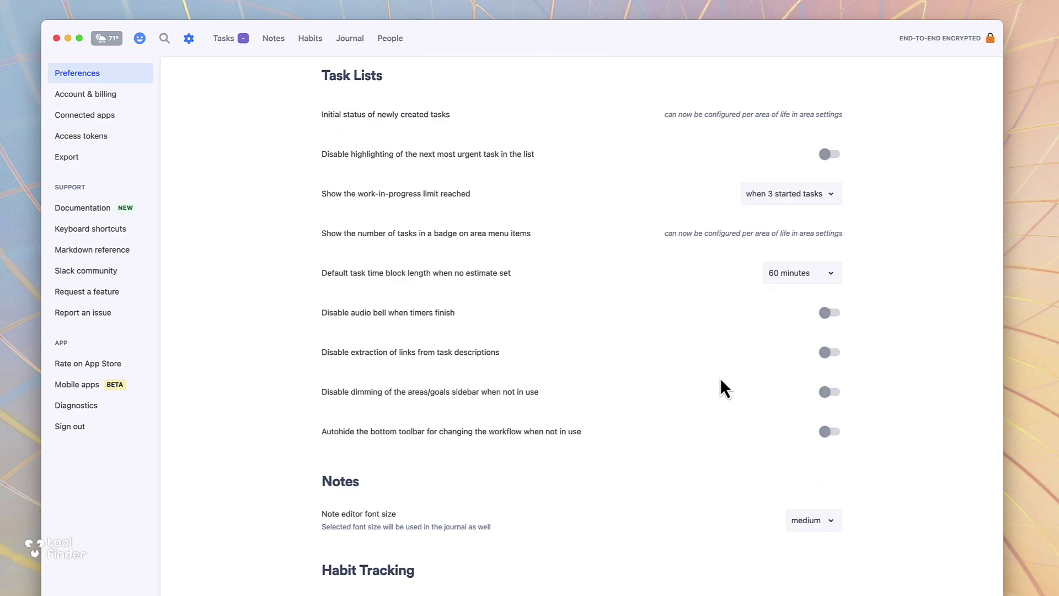
scroll(721, 386, "down", 5)
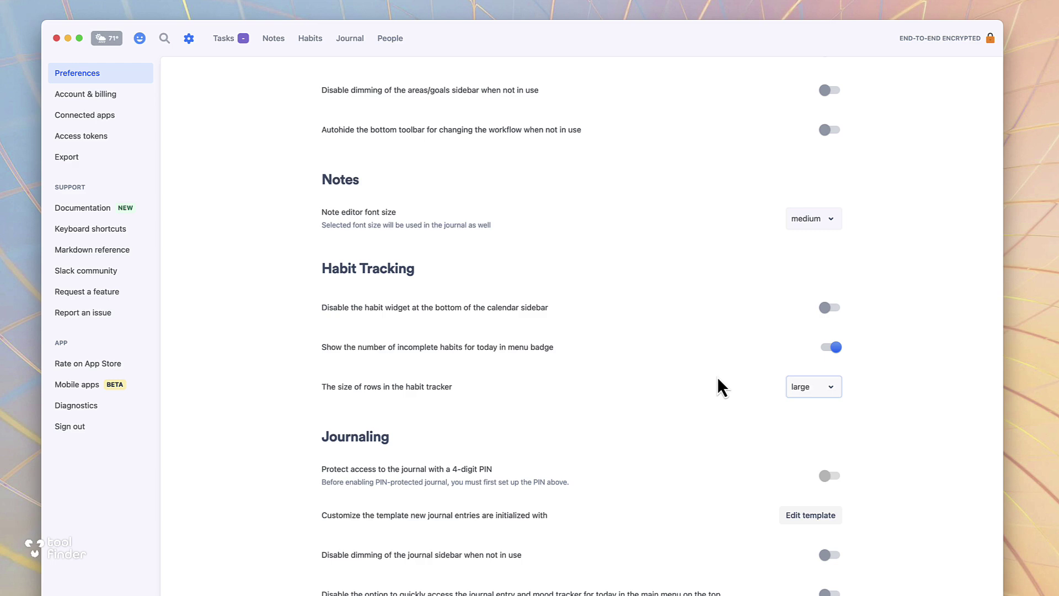
scroll(717, 381, "down", 4)
scroll(662, 336, "down", 6)
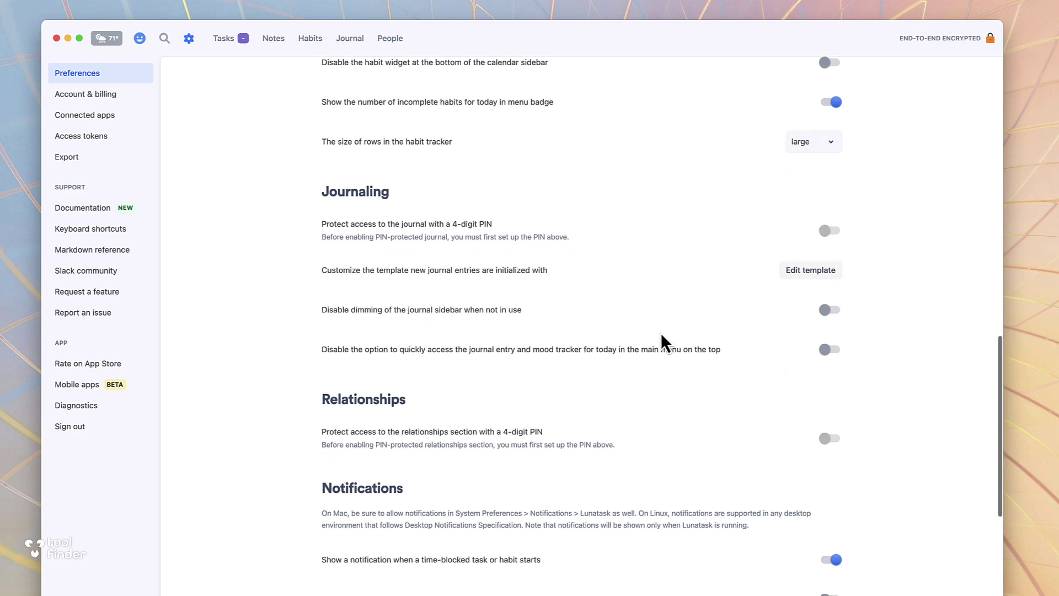
left_click(803, 391)
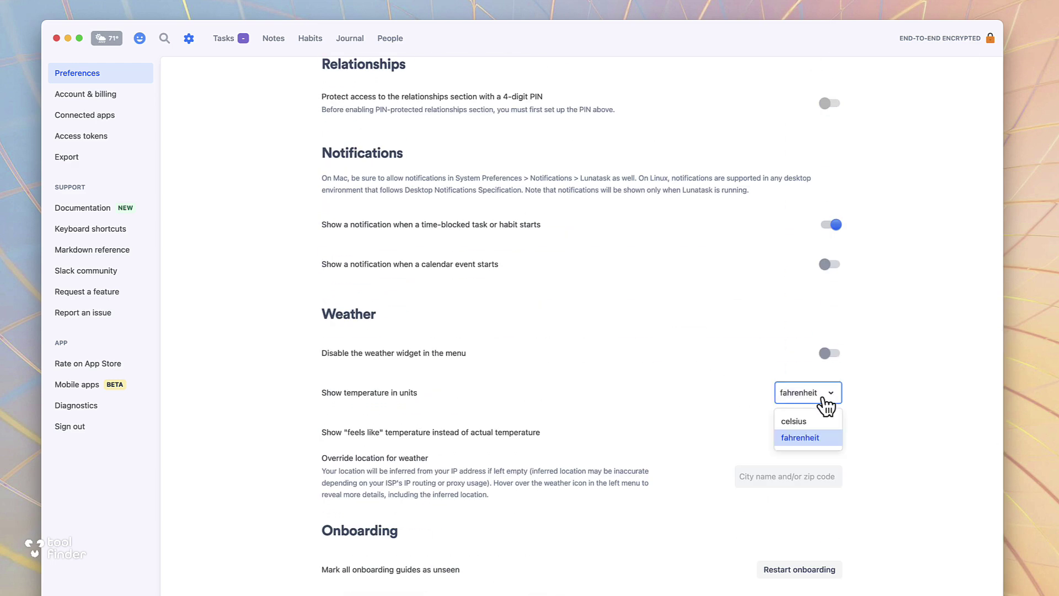
left_click(825, 419)
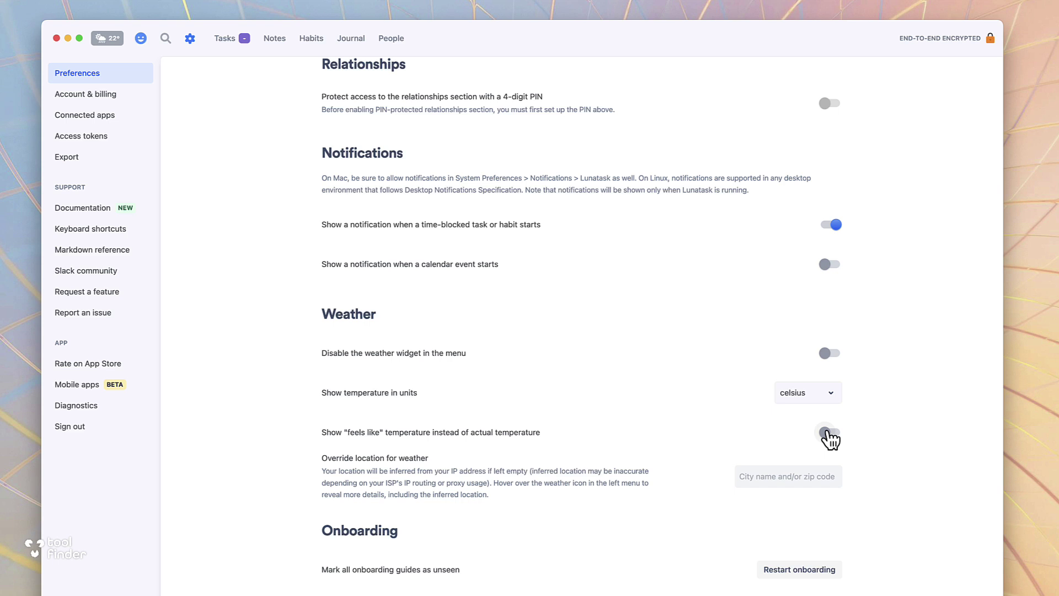
left_click(827, 432)
left_click(95, 100)
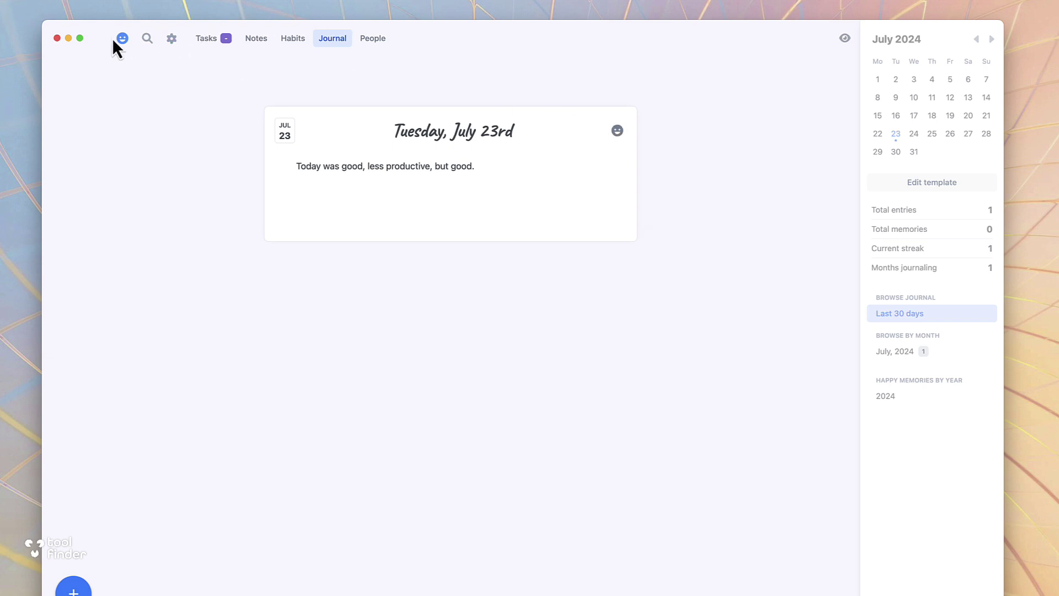
Refresh the London weather widget twice, then show the Tasks list.
left_click(111, 38)
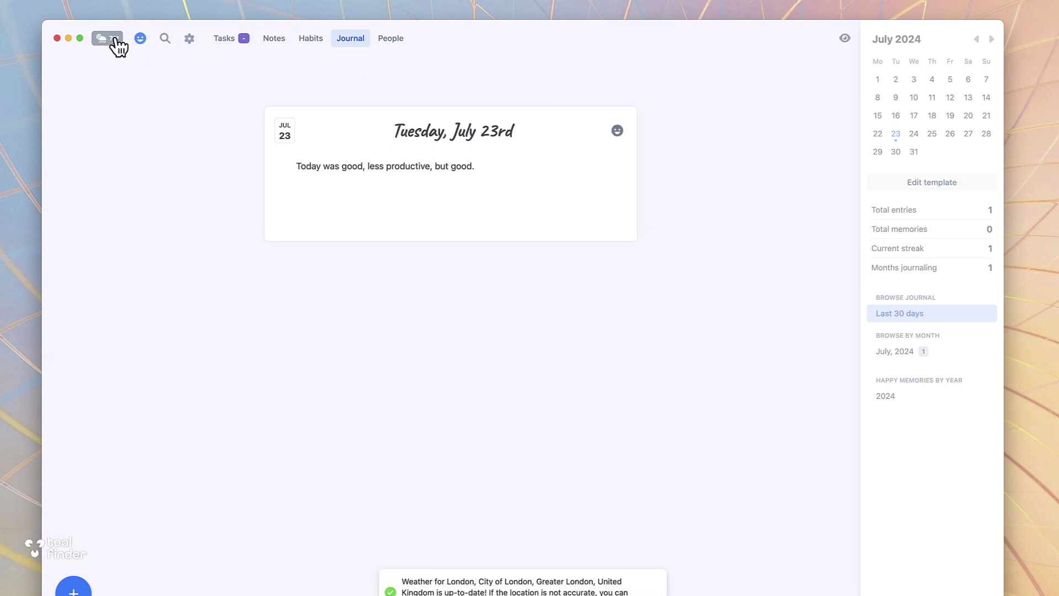
left_click(115, 38)
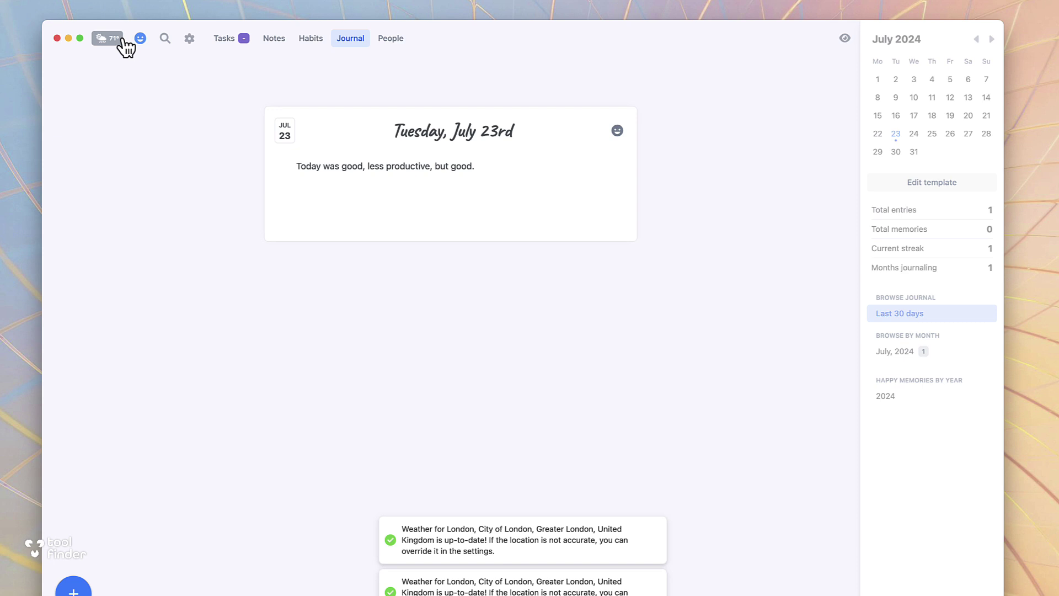
left_click(226, 39)
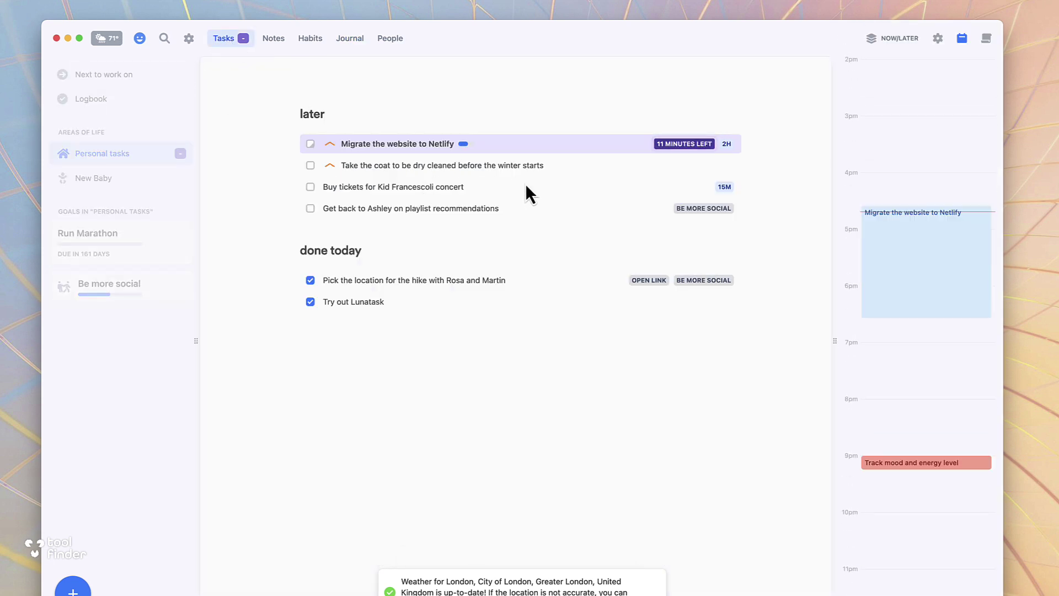
Time-block the coat task at 7:40pm and concert tickets around 8:30pm, then view the Logbook.
left_click_drag(525, 168, 965, 383)
left_click_drag(568, 236, 906, 439)
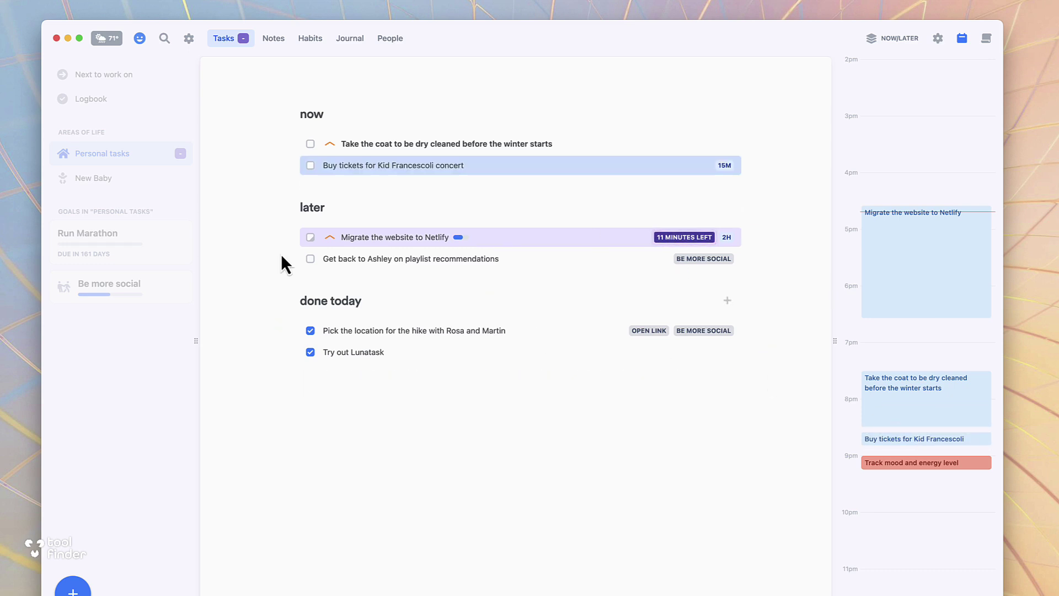
left_click(121, 182)
left_click(105, 106)
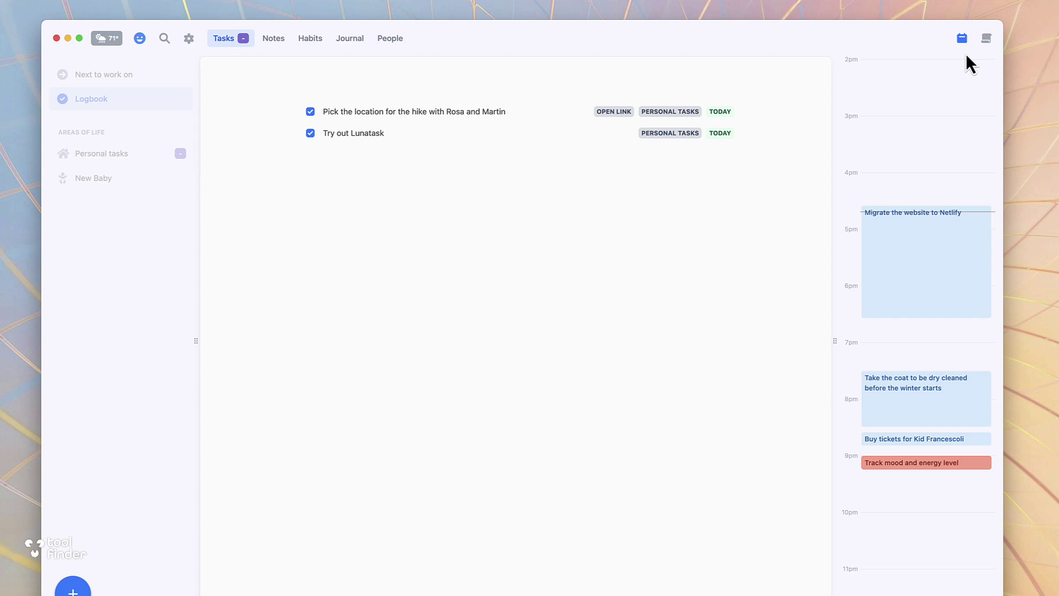
Open Quick Note, replace the typed 'Hello', and start the note 'Make a quick note about a'.
left_click(987, 38)
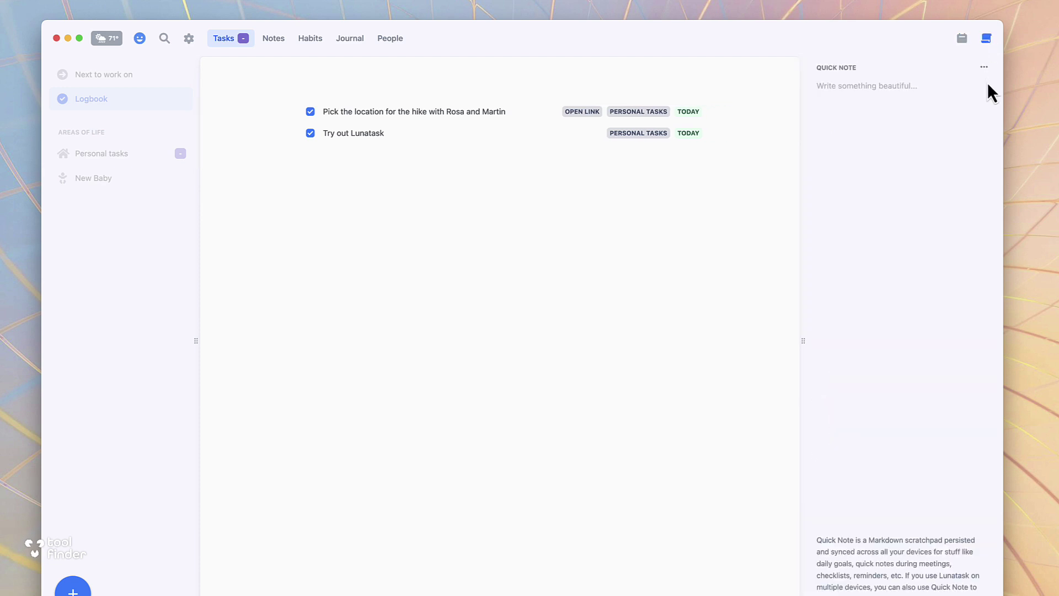
type("Hello")
key("super+a")
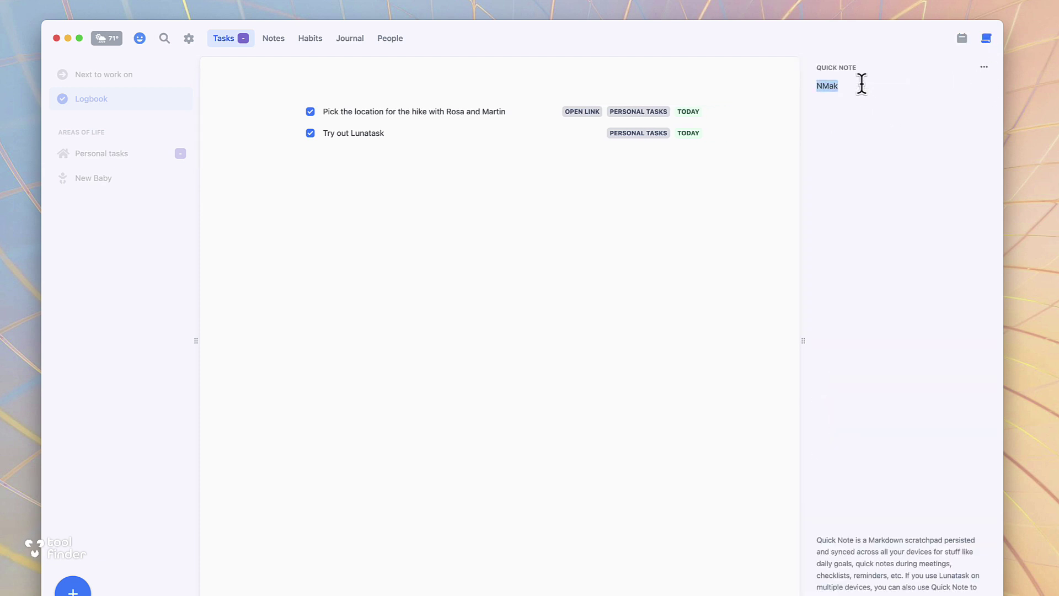
type("Mak")
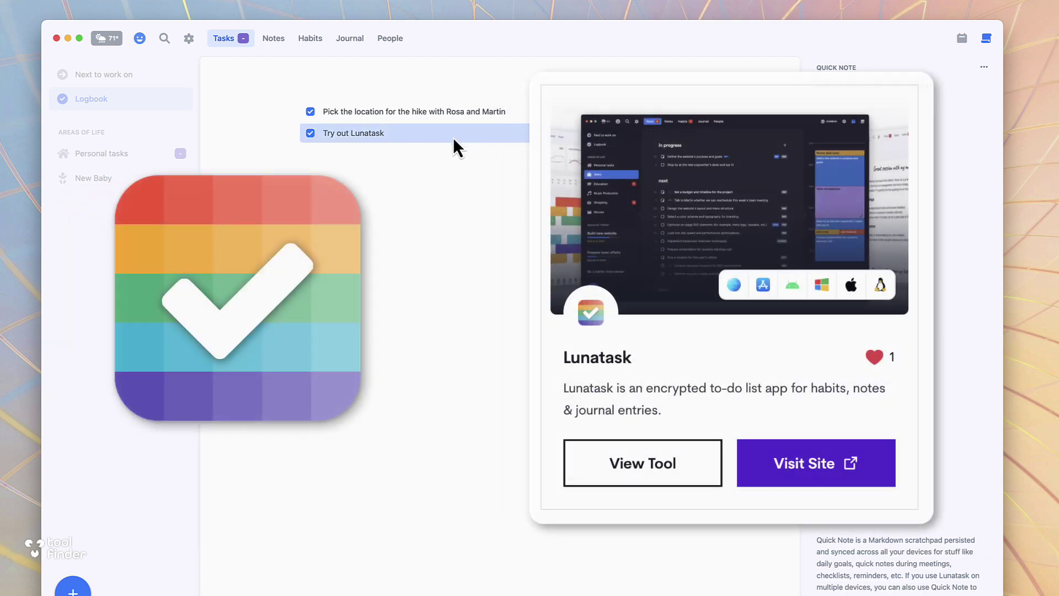
left_click(984, 67)
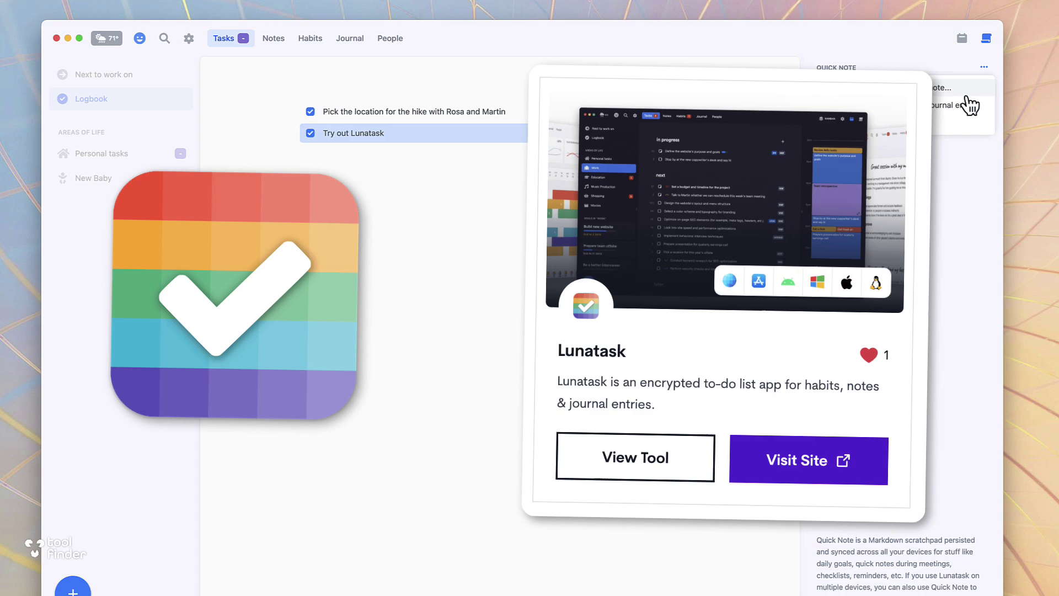
left_click(966, 100)
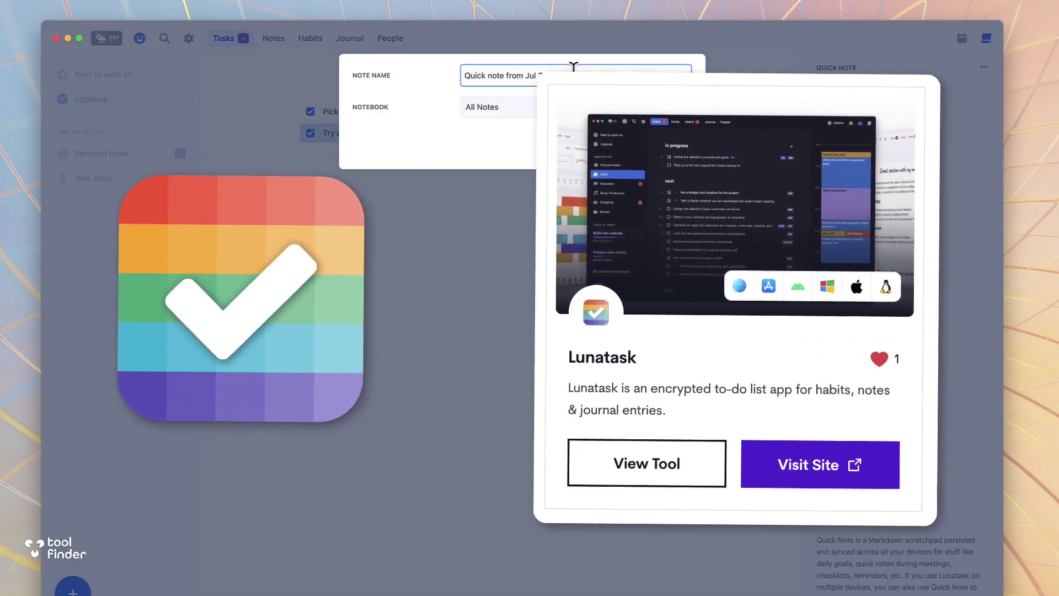
left_click(552, 107)
left_click(479, 152)
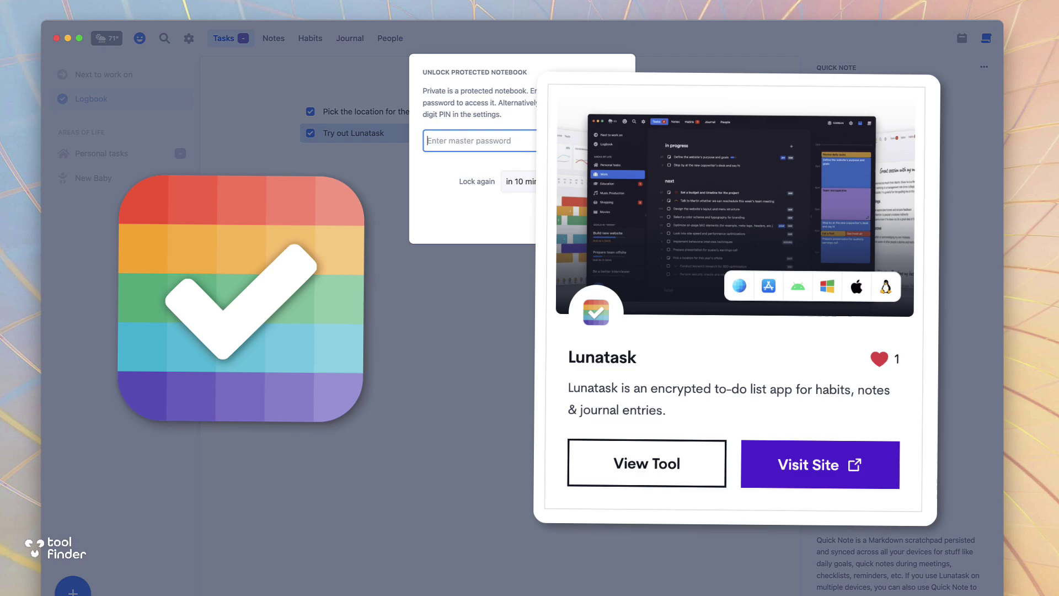
key("Escape")
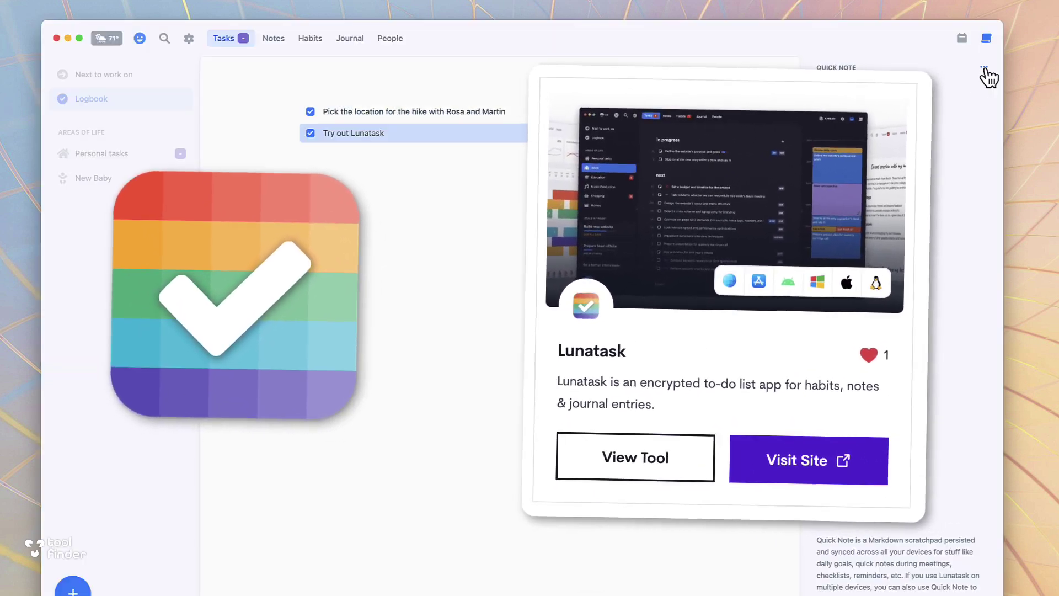